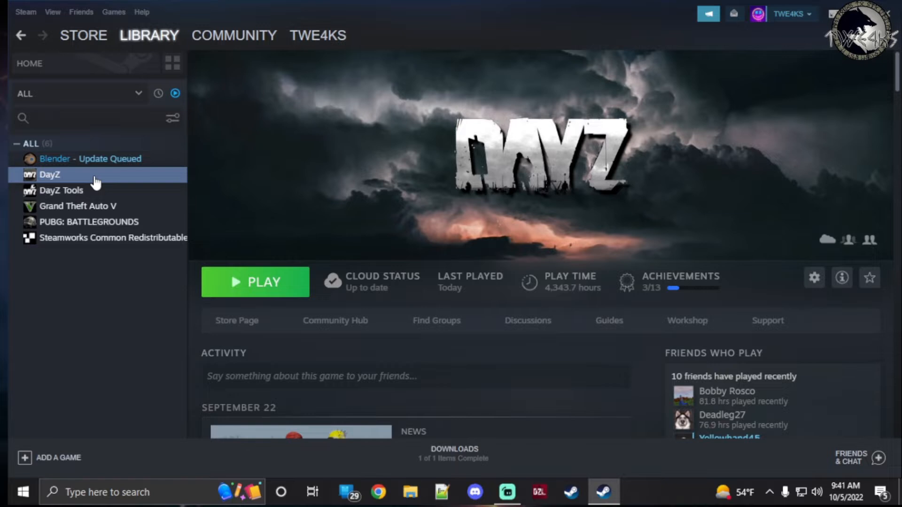
# Step: Open the DayZ Workshop, search it for "Editor" and find the DayZ-Editor mod in the results
pyautogui.click(698, 324)
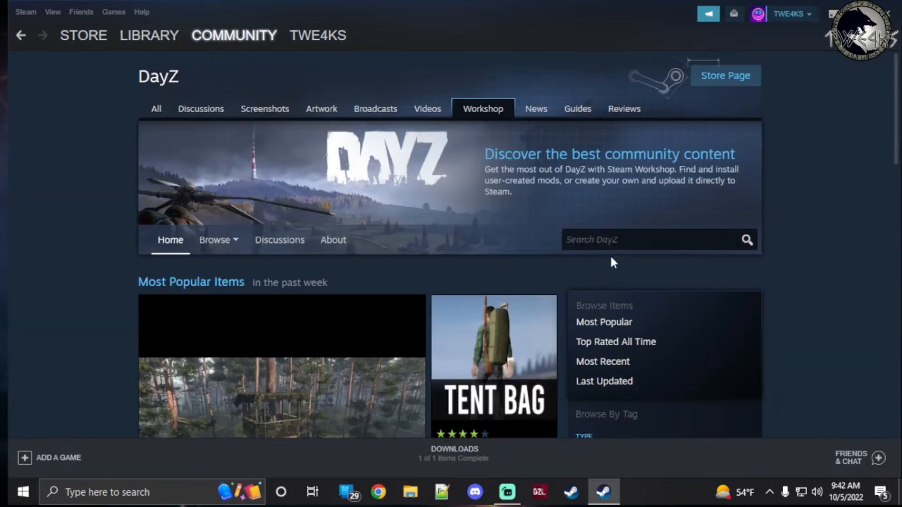
pyautogui.click(618, 241)
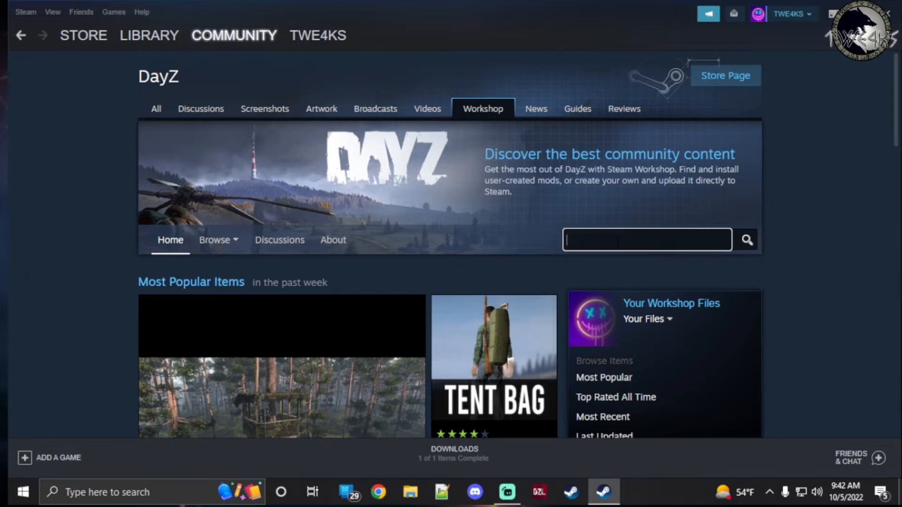
pyautogui.write('De')
pyautogui.press('BackSpace')
pyautogui.press('BackSpace')
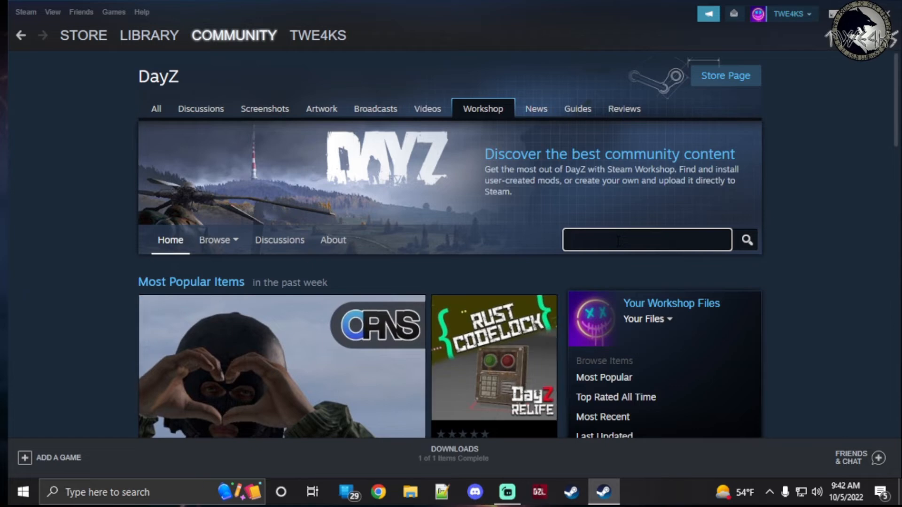
pyautogui.write('Editor')
pyautogui.press('Return')
pyautogui.scroll(-8, 453, 244)
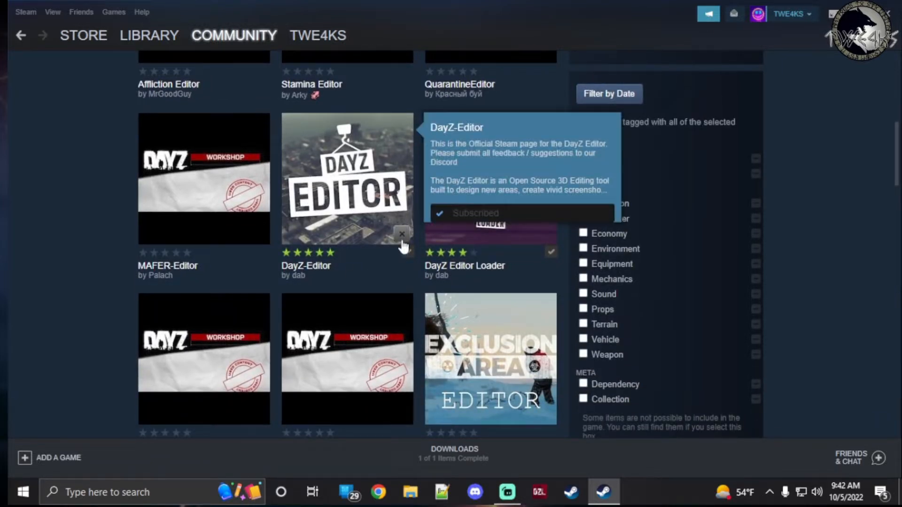
# Step: Search the DayZ Workshop for "CF" and look at the Community Framework mod's entry
pyautogui.scroll(5, 350, 242)
pyautogui.scroll(2, 351, 241)
pyautogui.moveTo(593, 174); pyautogui.dragTo(530, 176)
pyautogui.write('CD')
pyautogui.press('BackSpace')
pyautogui.write('F')
pyautogui.press('Return')
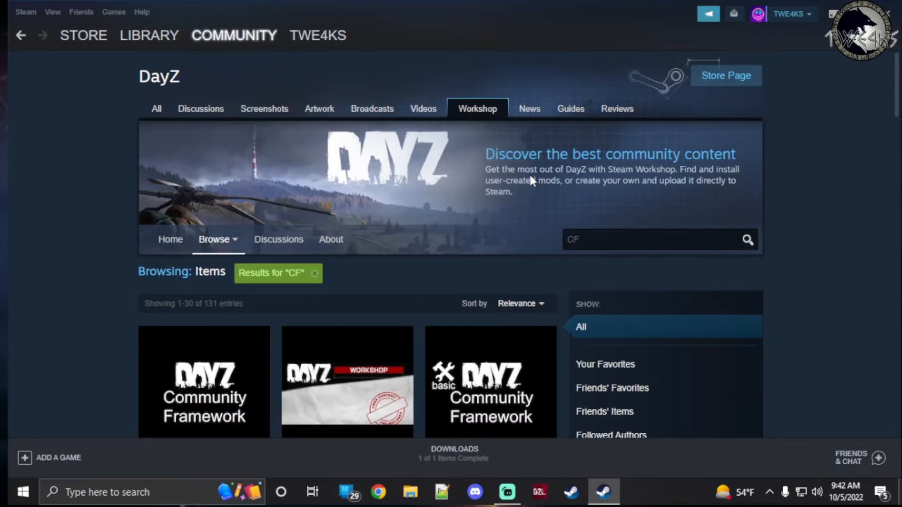
pyautogui.scroll(-4, 226, 270)
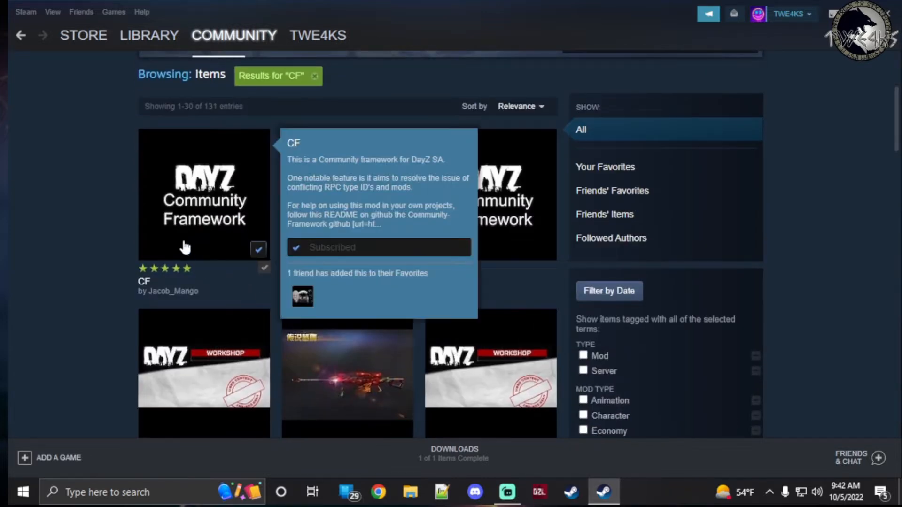
# Step: Search the DayZ Workshop for "BuilderItems" and view the summary of the matching mod
pyautogui.scroll(4, 247, 253)
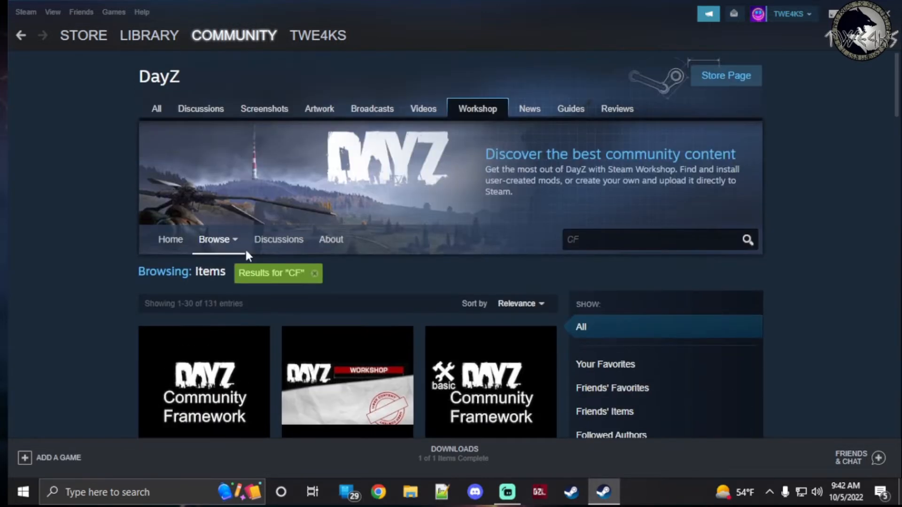
pyautogui.moveTo(593, 241); pyautogui.dragTo(478, 240)
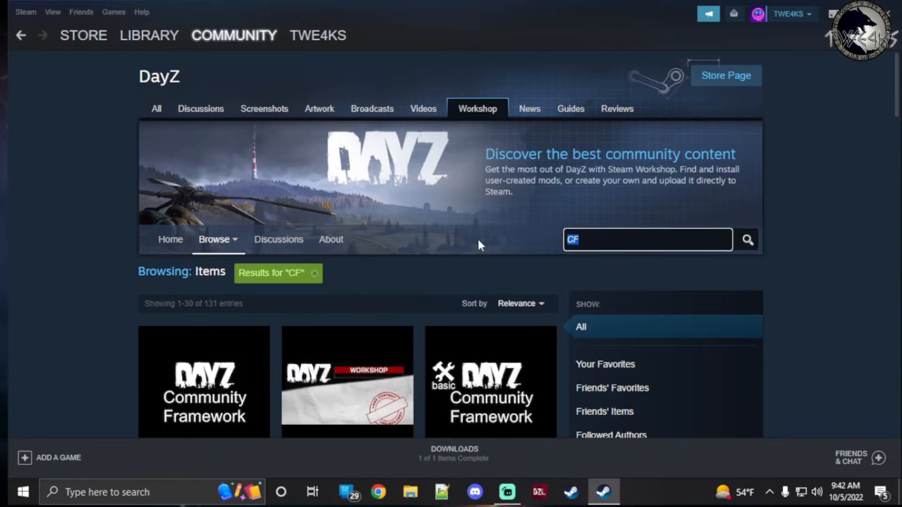
pyautogui.write('Builder Items')
pyautogui.press('Return')
pyautogui.scroll(-4, 477, 245)
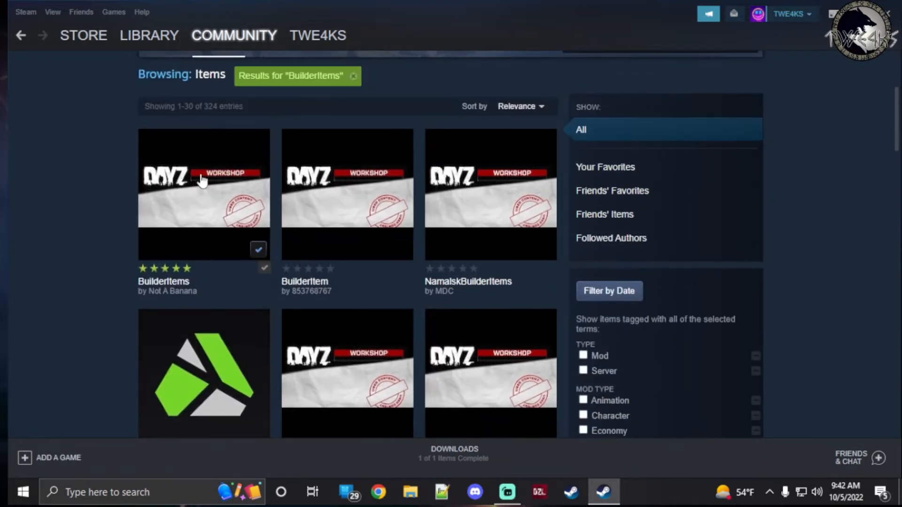
pyautogui.moveTo(159, 181)
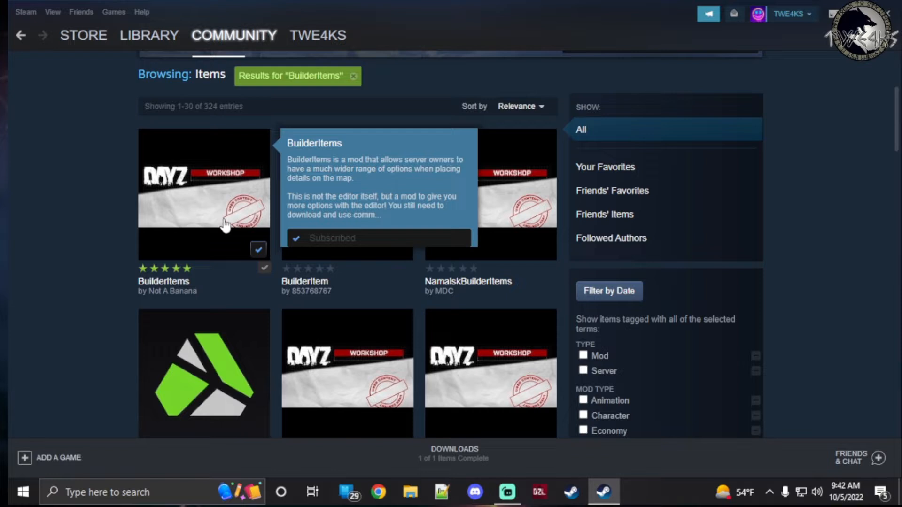
pyautogui.scroll(4, 226, 225)
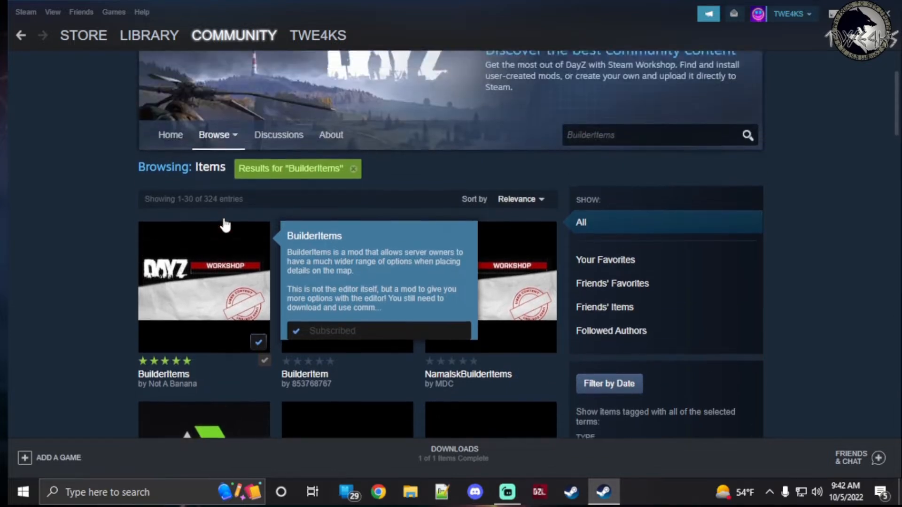
# Step: Return to the game library and launch DayZ with the Play DayZ option
pyautogui.moveTo(139, 34)
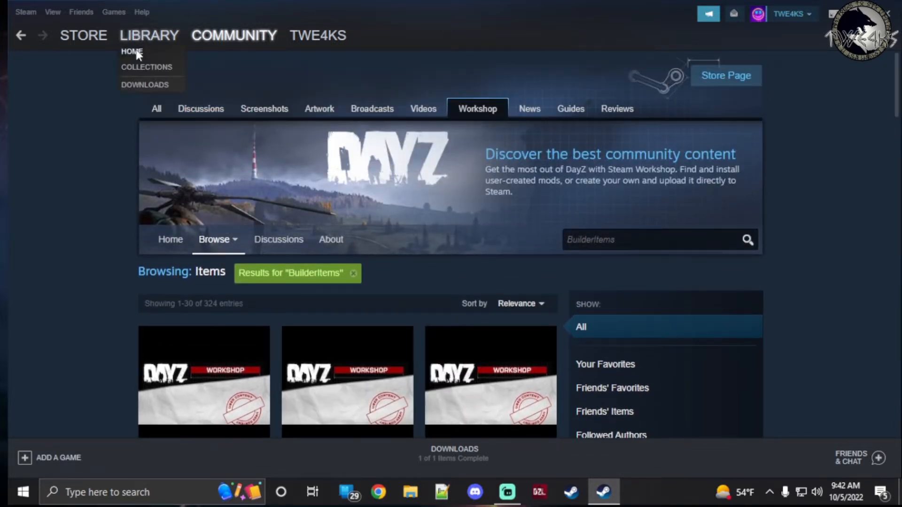
pyautogui.click(136, 53)
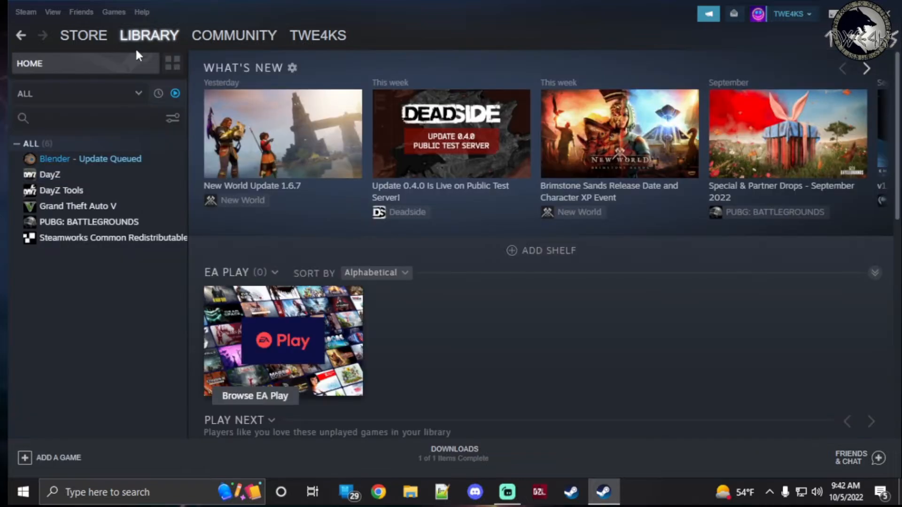
pyautogui.click(114, 181)
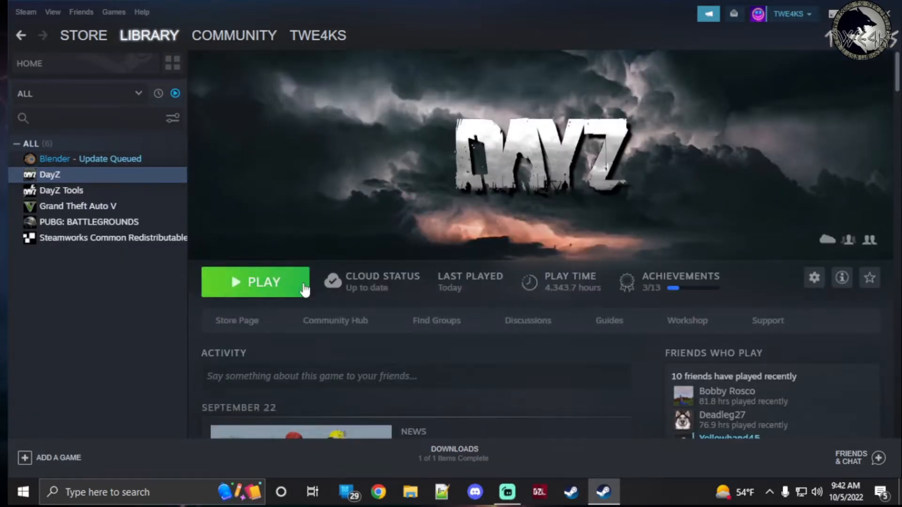
pyautogui.click(276, 278)
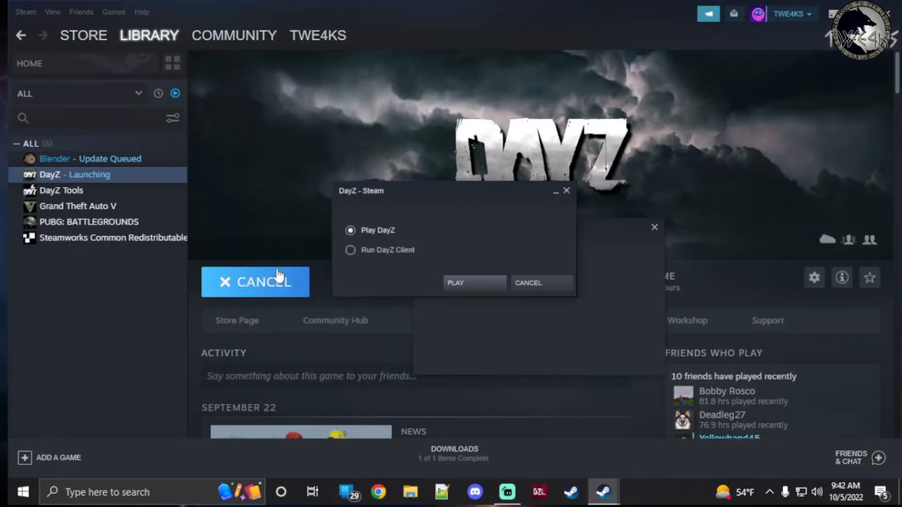
pyautogui.click(492, 282)
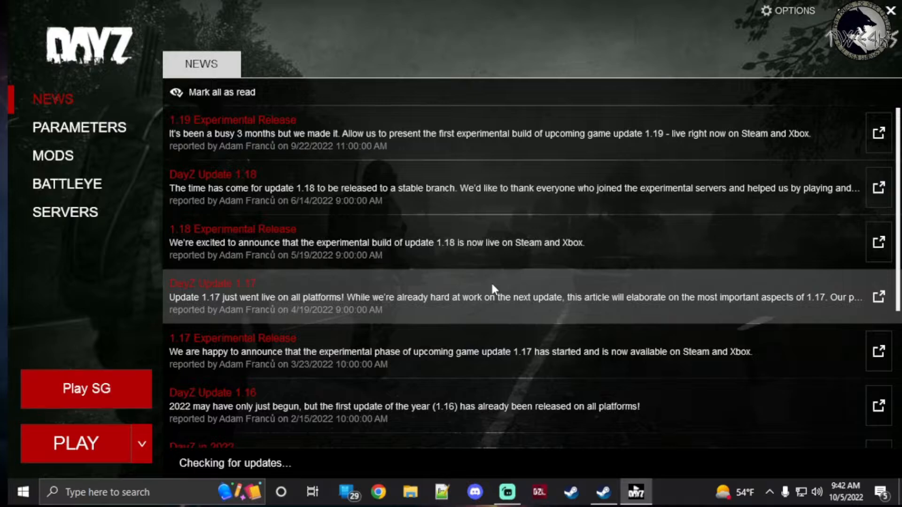
# Step: Load the DayZ-Editor mod together with its BuilderItems, CF and Dabs Framework dependencies, and check the loaded mods
pyautogui.click(91, 157)
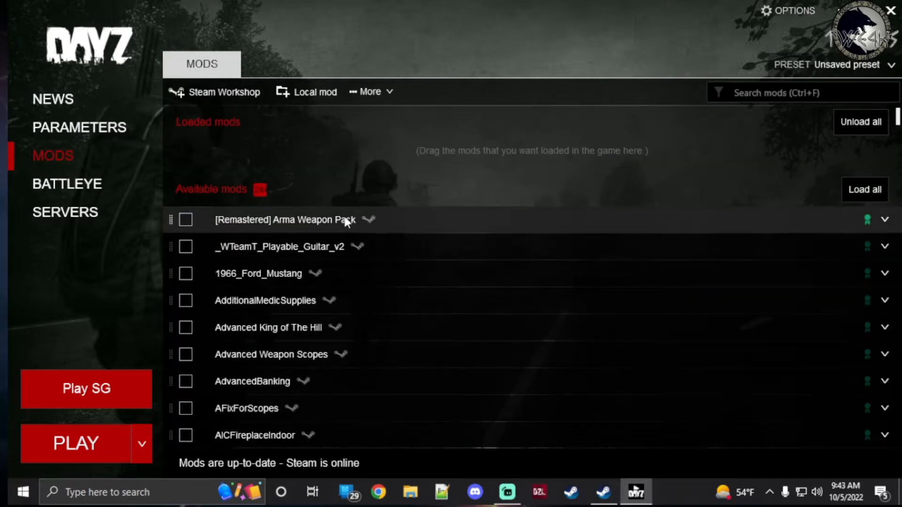
pyautogui.scroll(-3, 297, 216)
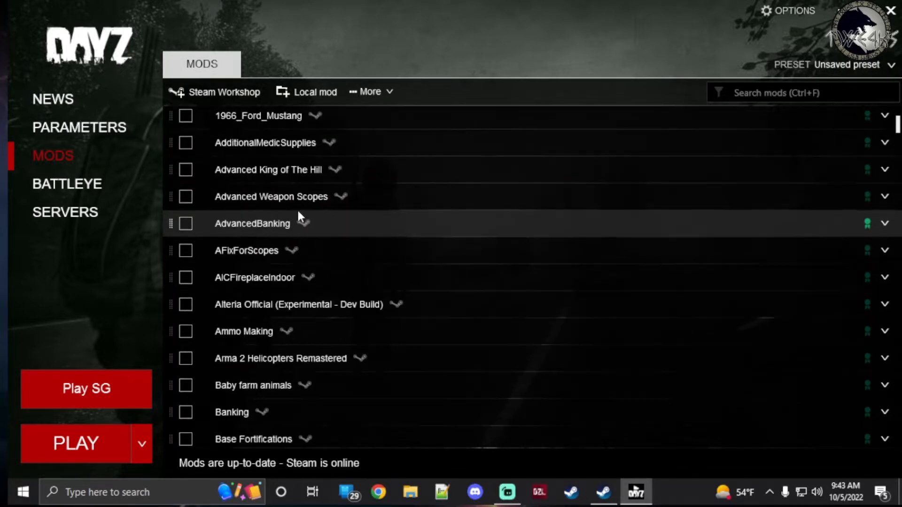
pyautogui.scroll(-6, 298, 216)
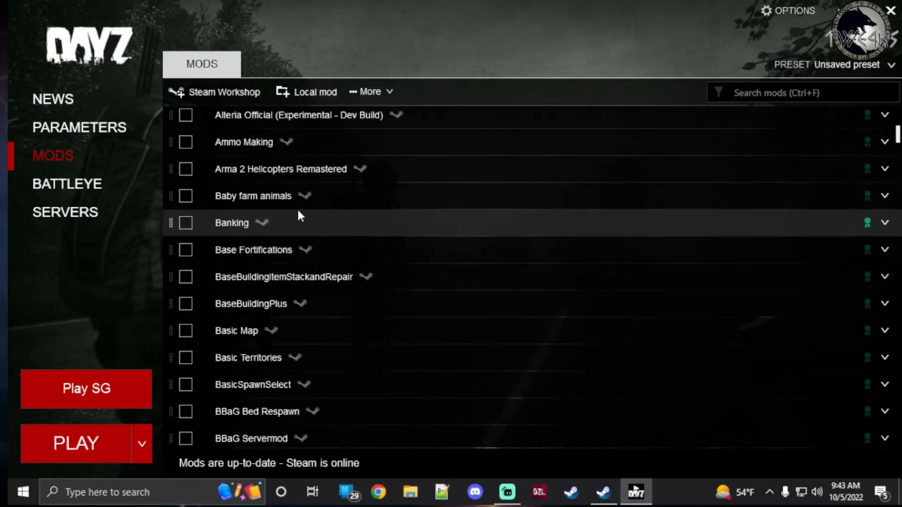
pyautogui.scroll(-6, 297, 213)
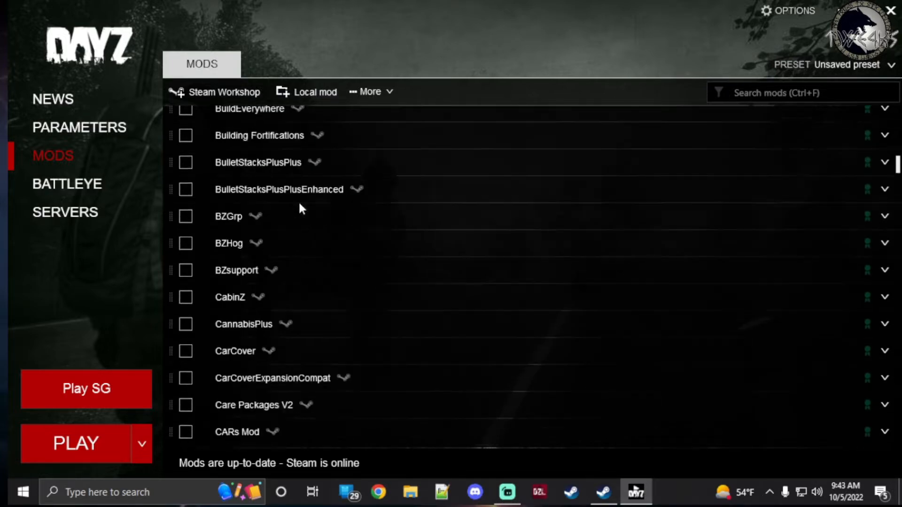
pyautogui.scroll(-6, 301, 208)
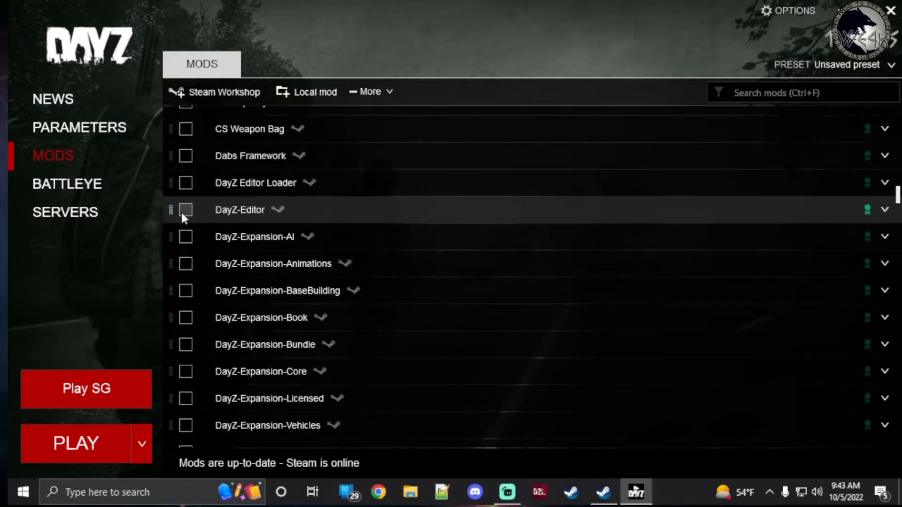
pyautogui.click(183, 211)
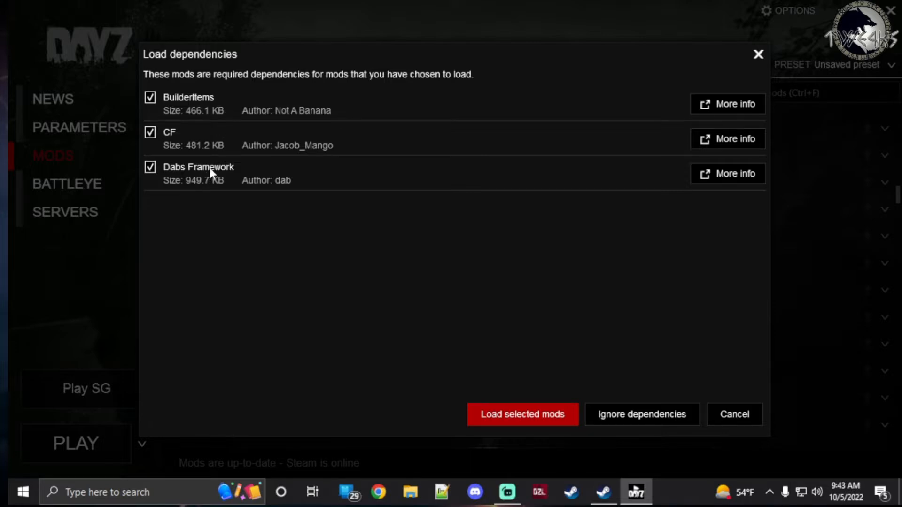
pyautogui.click(560, 419)
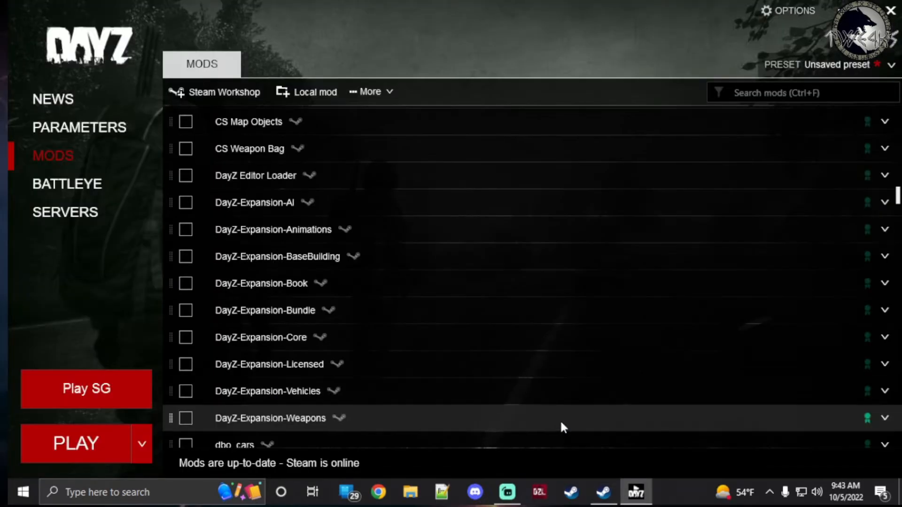
pyautogui.scroll(15, 545, 409)
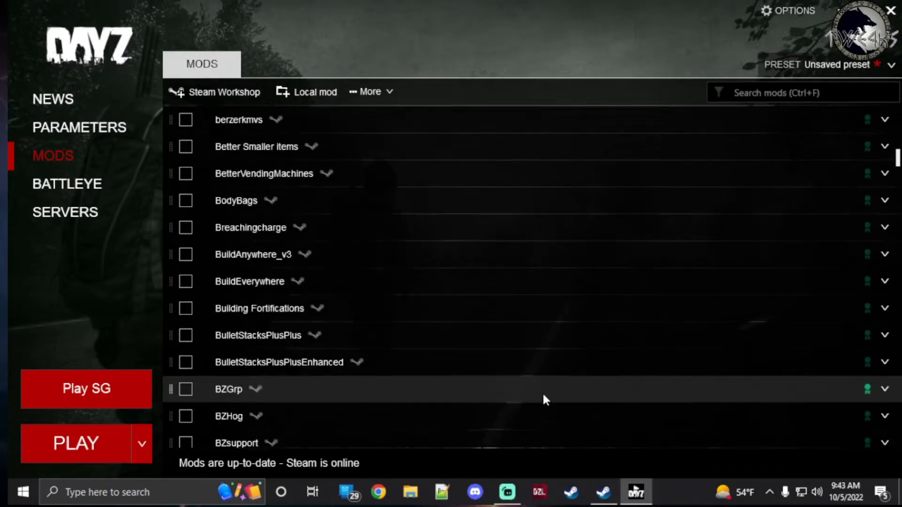
pyautogui.scroll(10, 545, 390)
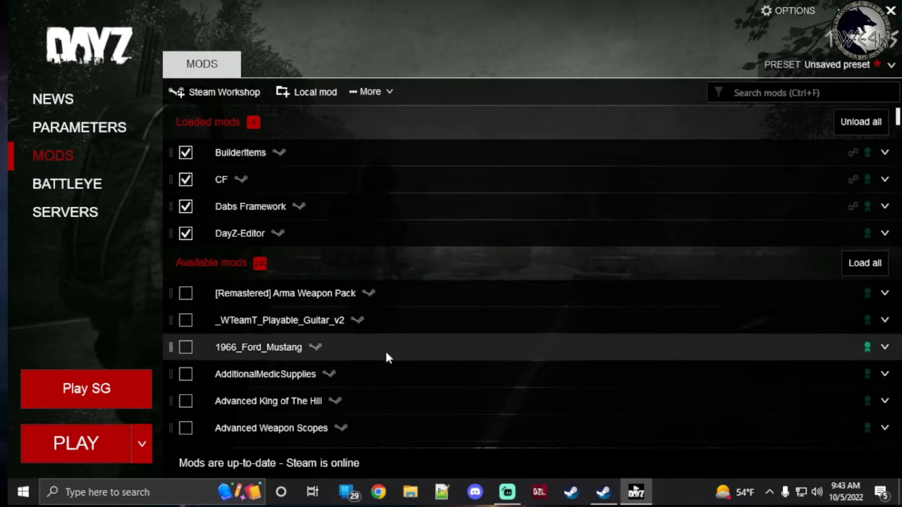
# Step: Find the DeerIsle mod among the available mods and select it for loading
pyautogui.scroll(-2, 385, 353)
pyautogui.scroll(-5, 385, 354)
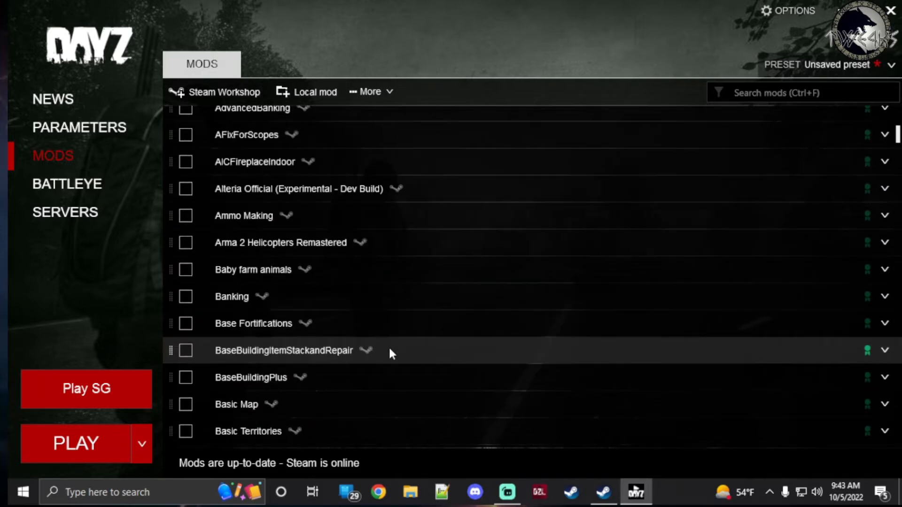
pyautogui.scroll(-2, 392, 344)
pyautogui.scroll(-3, 393, 344)
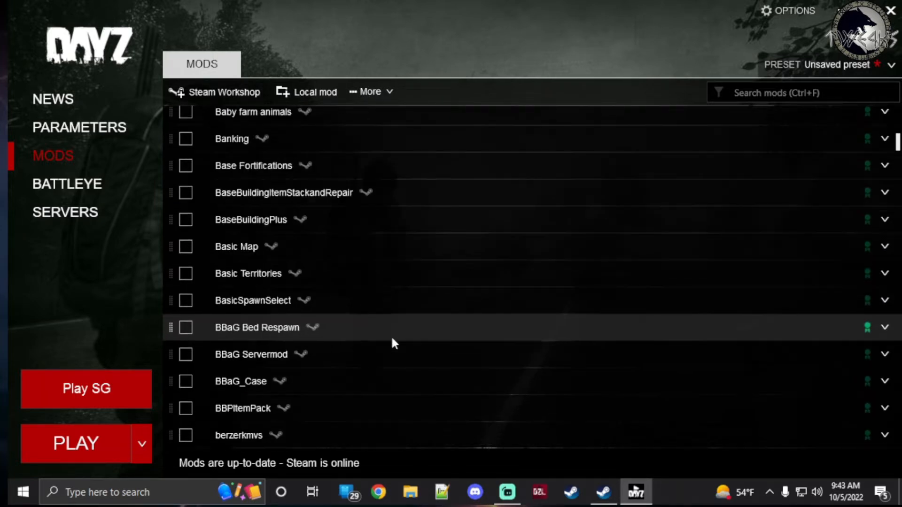
pyautogui.scroll(-5, 392, 338)
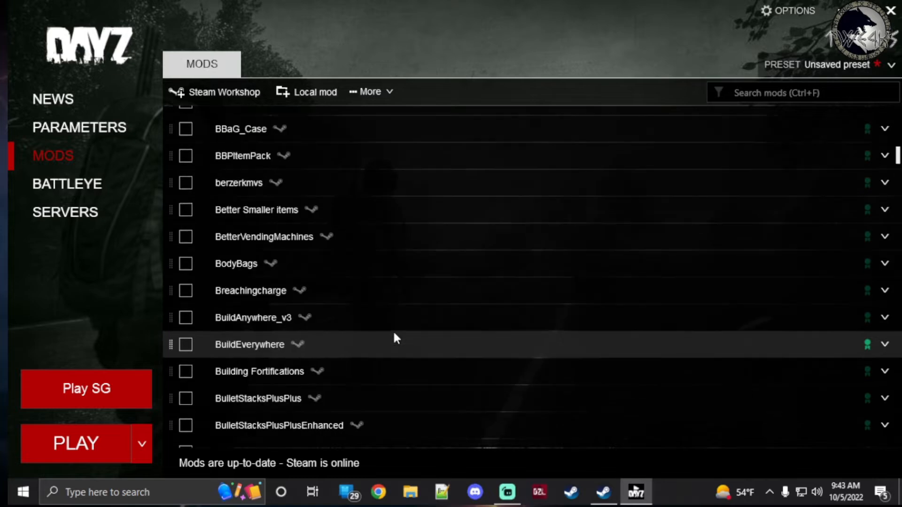
pyautogui.scroll(-9, 394, 338)
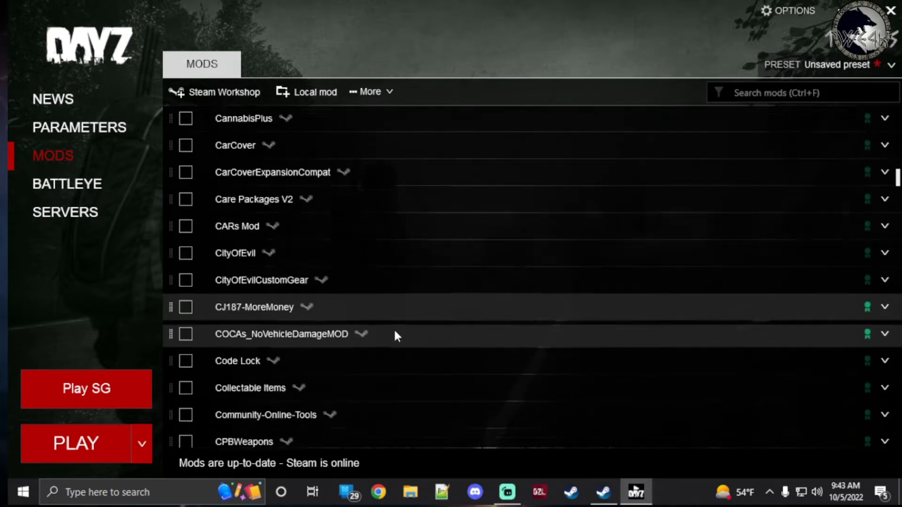
pyautogui.scroll(-5, 395, 331)
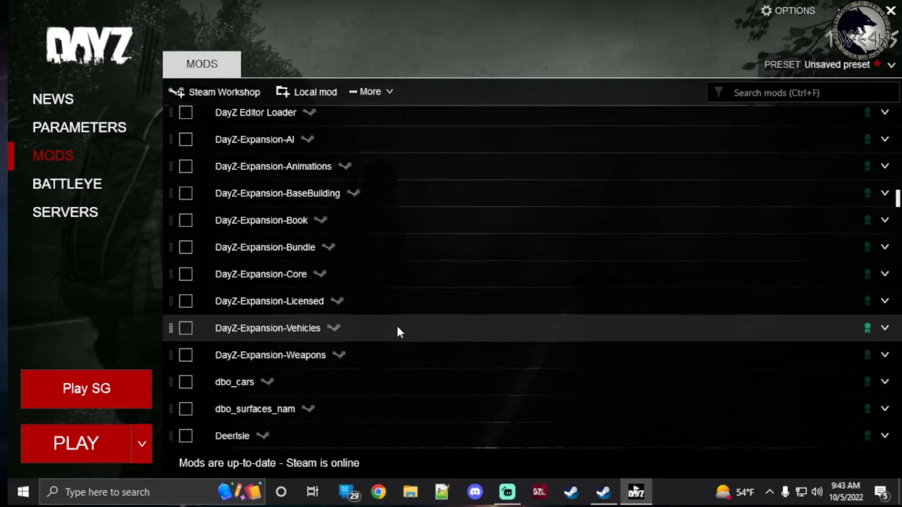
pyautogui.scroll(-1, 398, 332)
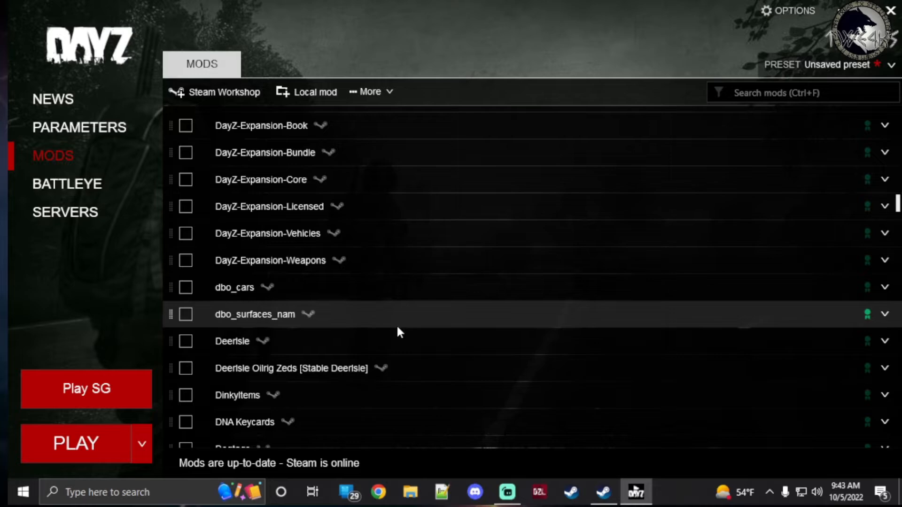
pyautogui.click(186, 341)
# Step: Find the Namalsk Island map mod among the available mods and select it for loading
pyautogui.scroll(-5, 325, 322)
pyautogui.scroll(-15, 332, 316)
pyautogui.scroll(-7, 335, 319)
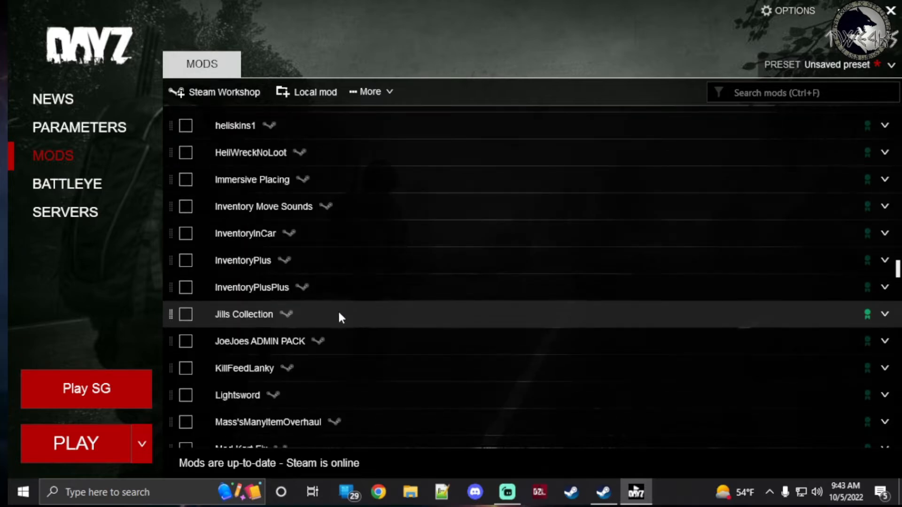
pyautogui.scroll(-5, 338, 314)
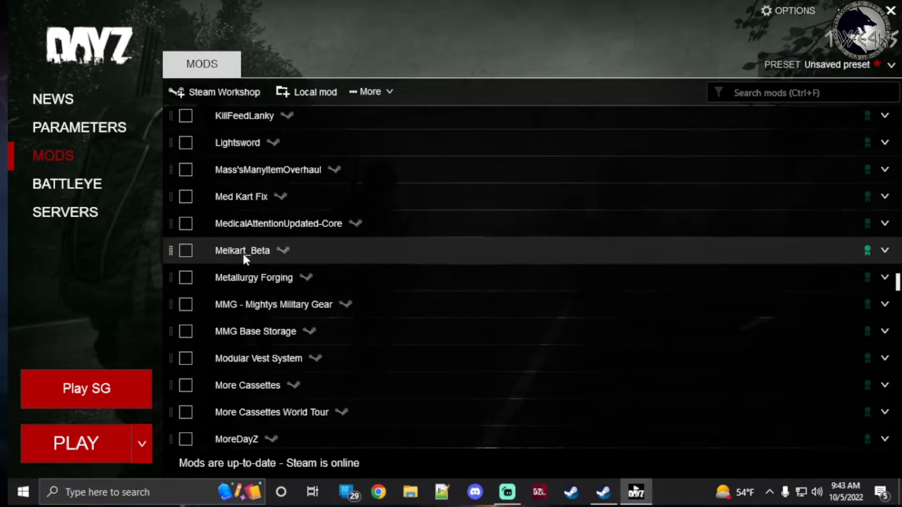
pyautogui.scroll(-2, 489, 350)
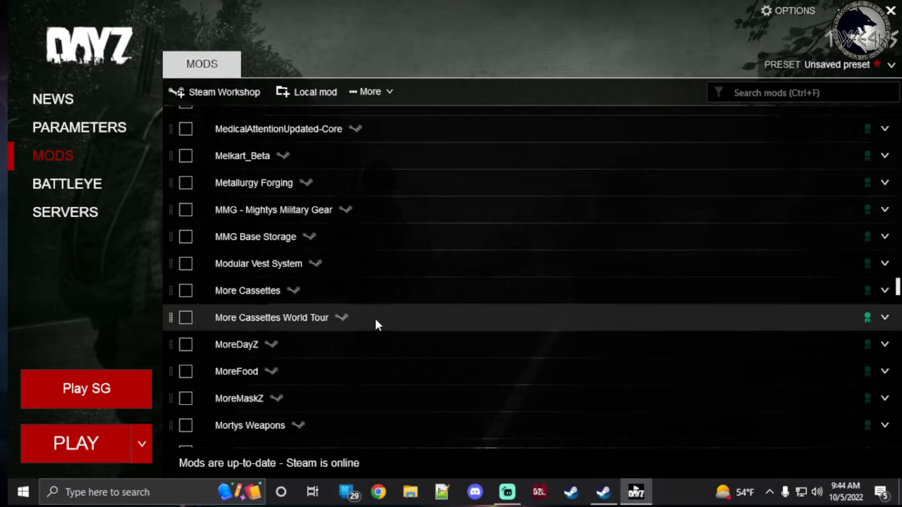
pyautogui.scroll(-1, 375, 321)
pyautogui.scroll(-2, 376, 321)
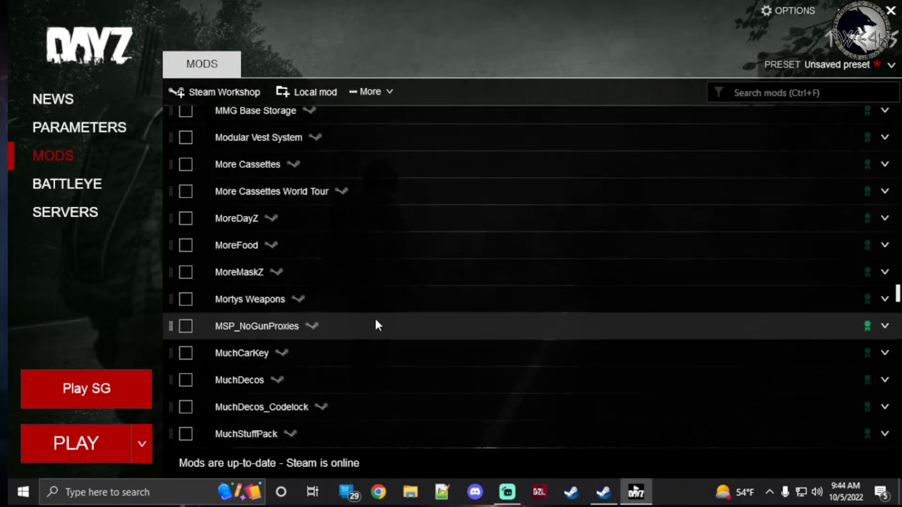
pyautogui.scroll(-5, 375, 324)
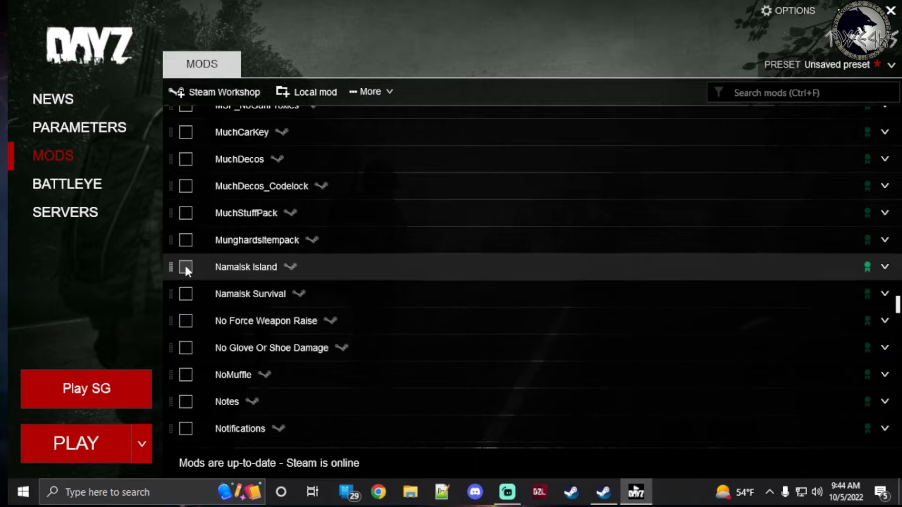
# Step: Review the loaded mods to check that both map mods, DeerIsle and Namalsk Island, are included
pyautogui.scroll(12, 329, 308)
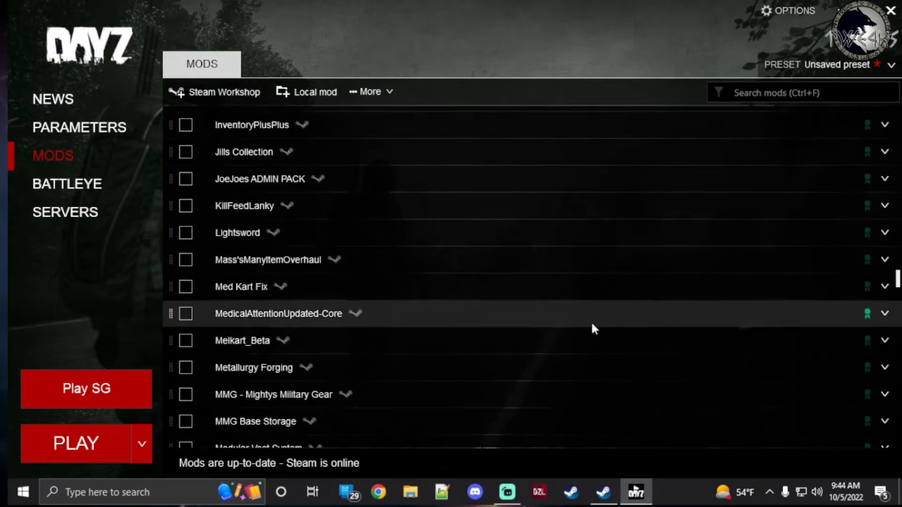
pyautogui.moveTo(594, 287); pyautogui.dragTo(594, 182)
pyautogui.moveTo(880, 181); pyautogui.dragTo(848, 288)
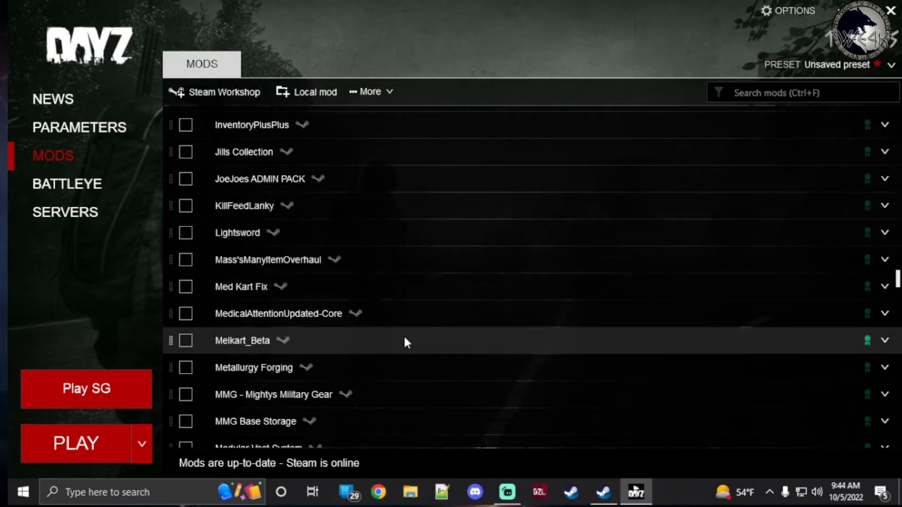
pyautogui.scroll(12, 406, 342)
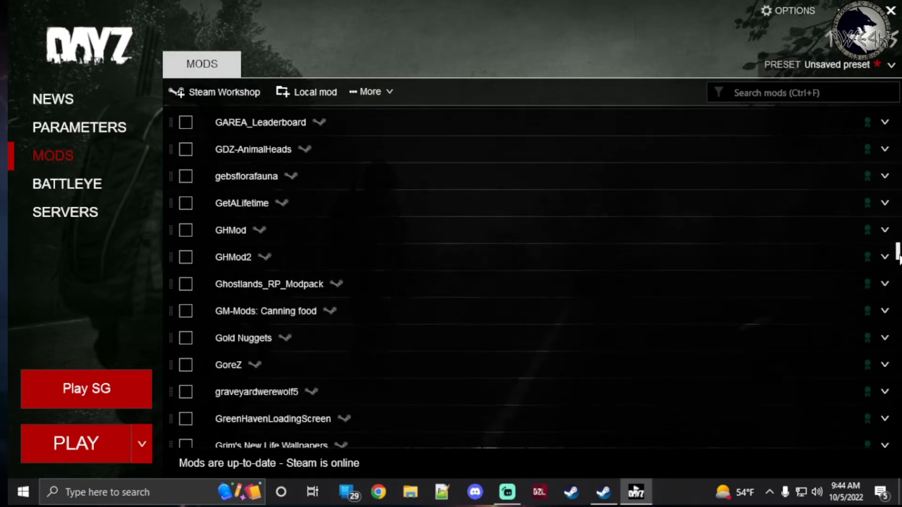
pyautogui.moveTo(898, 254); pyautogui.dragTo(898, 118)
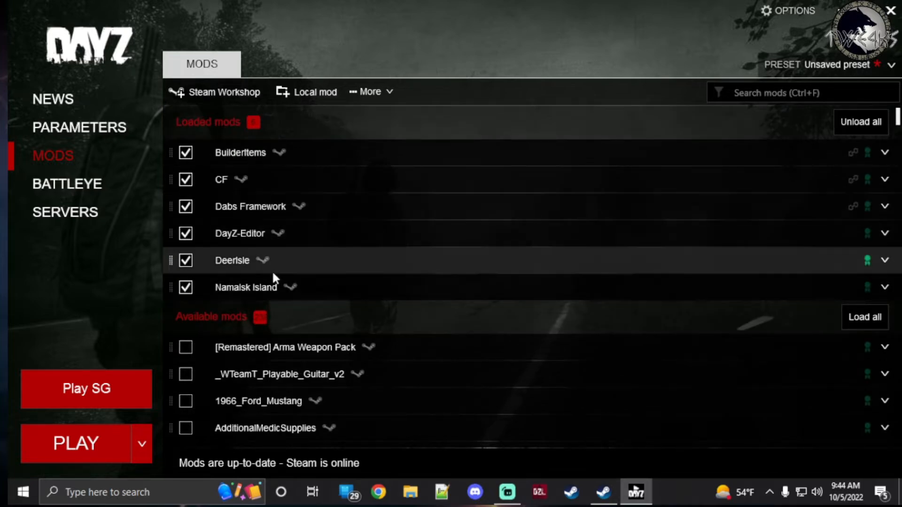
pyautogui.scroll(-10, 273, 278)
pyautogui.scroll(5, 273, 277)
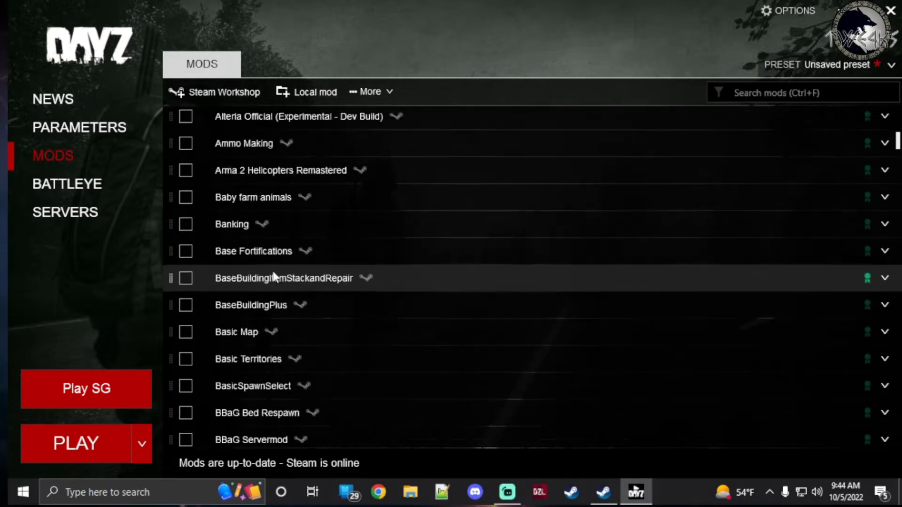
# Step: Start the modded game and open the editor on the namalsk map
pyautogui.click(82, 444)
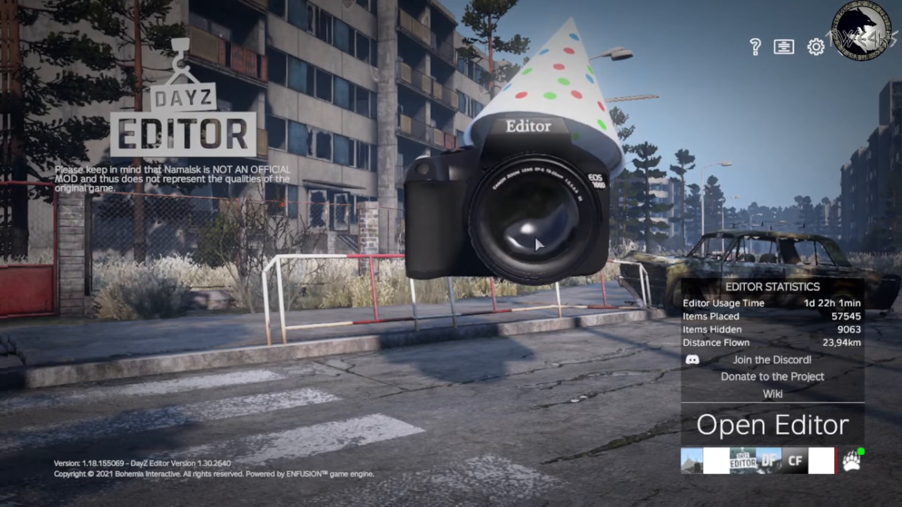
pyautogui.click(788, 426)
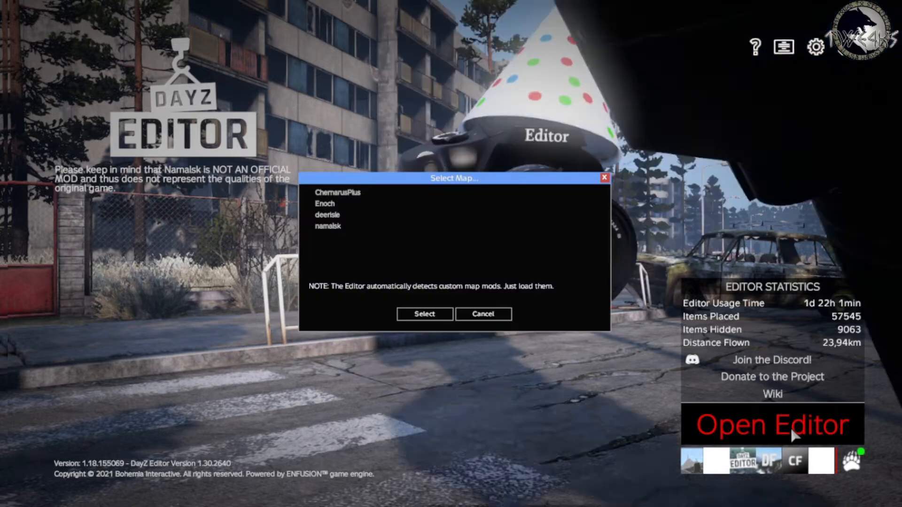
pyautogui.click(353, 226)
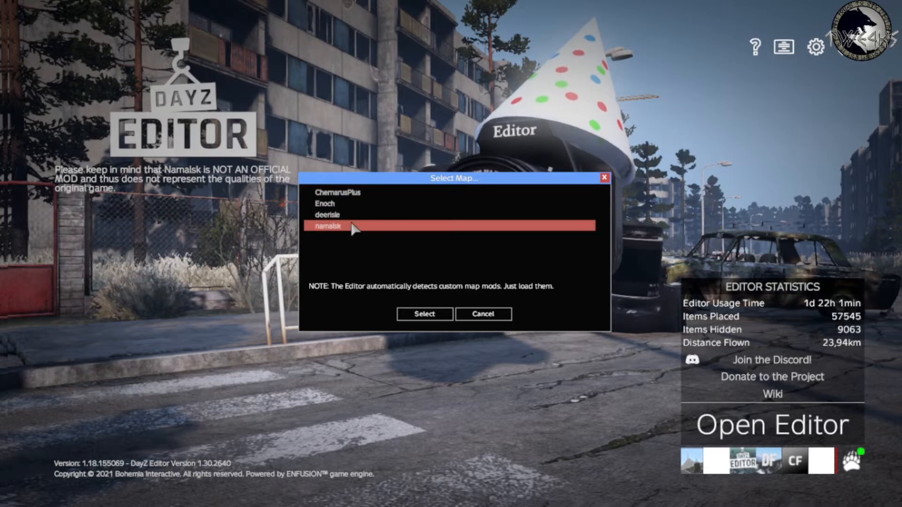
pyautogui.click(428, 315)
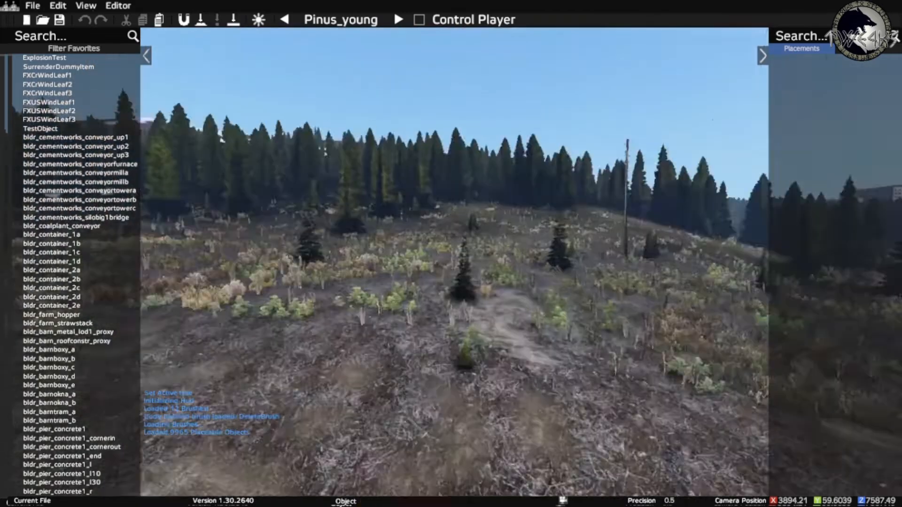
# Step: Try out the editor's free camera by flying up, down, forward and backward around the brick building compound
pyautogui.press('q')
pyautogui.press('q')
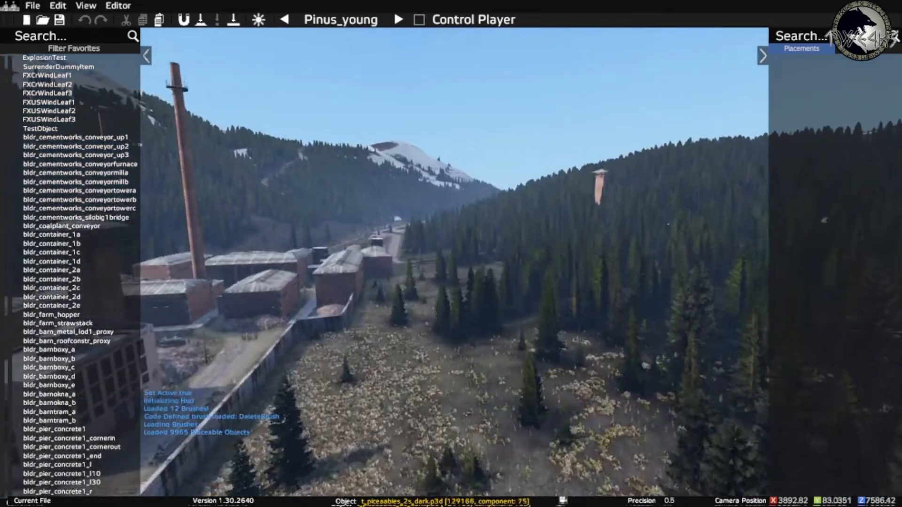
pyautogui.press('q')
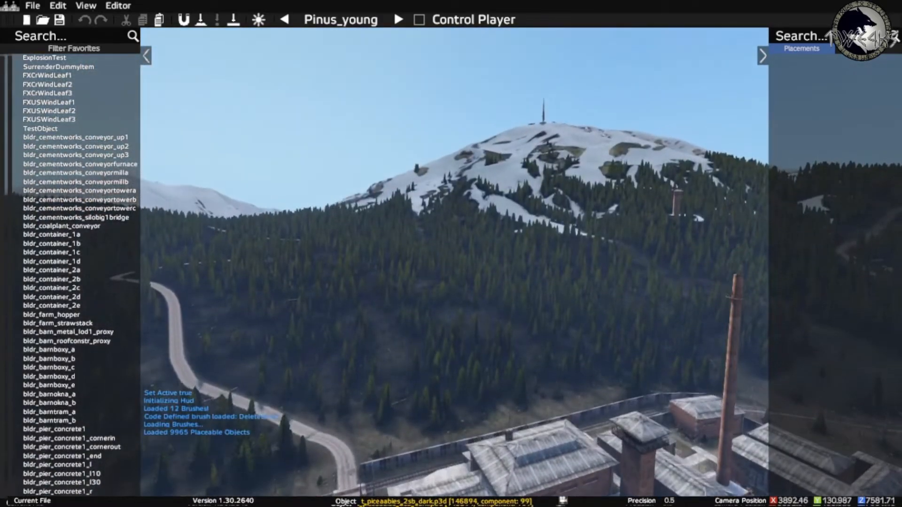
pyautogui.press('z')
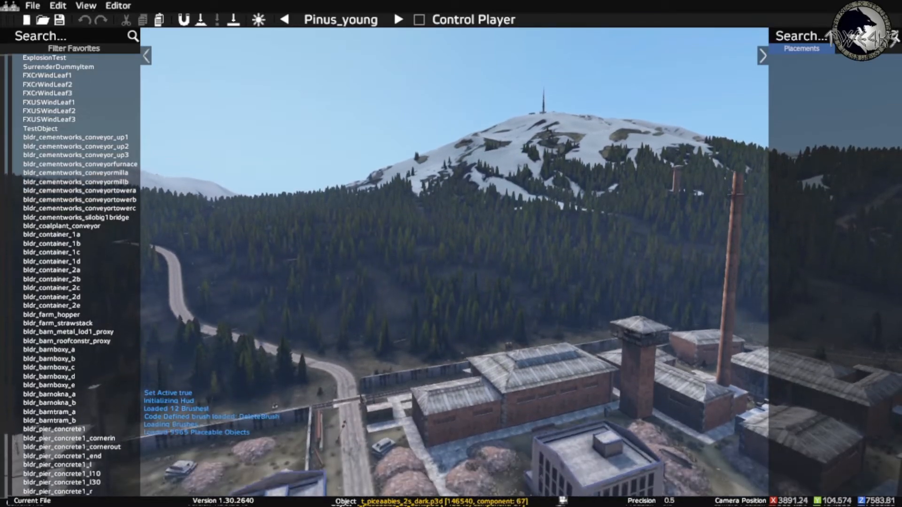
pyautogui.press('z')
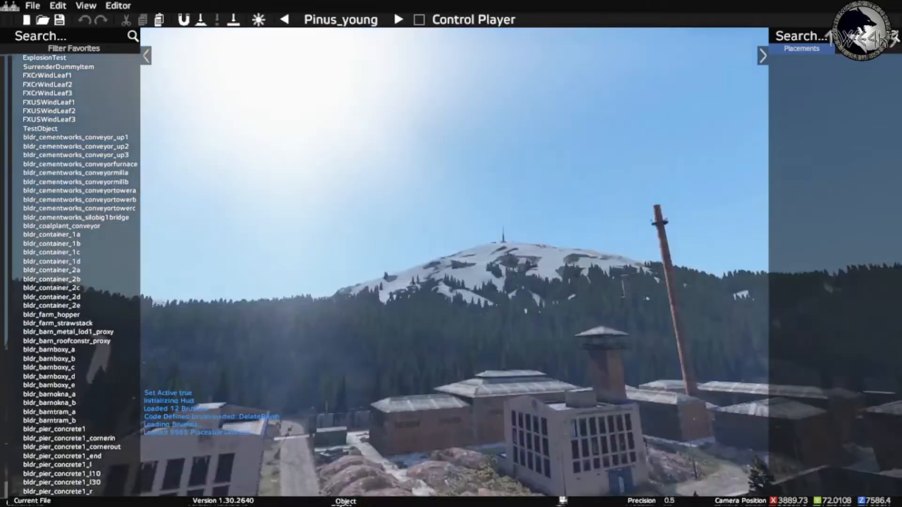
pyautogui.press('w')
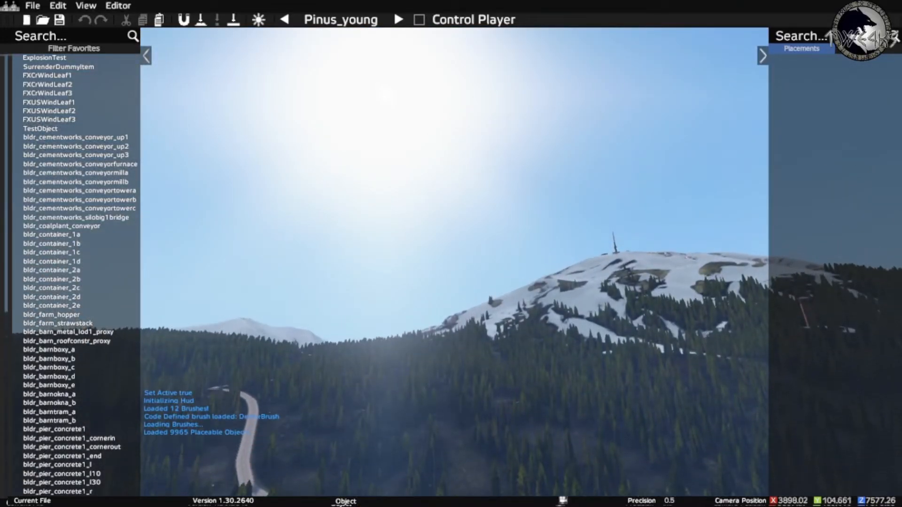
pyautogui.press('q')
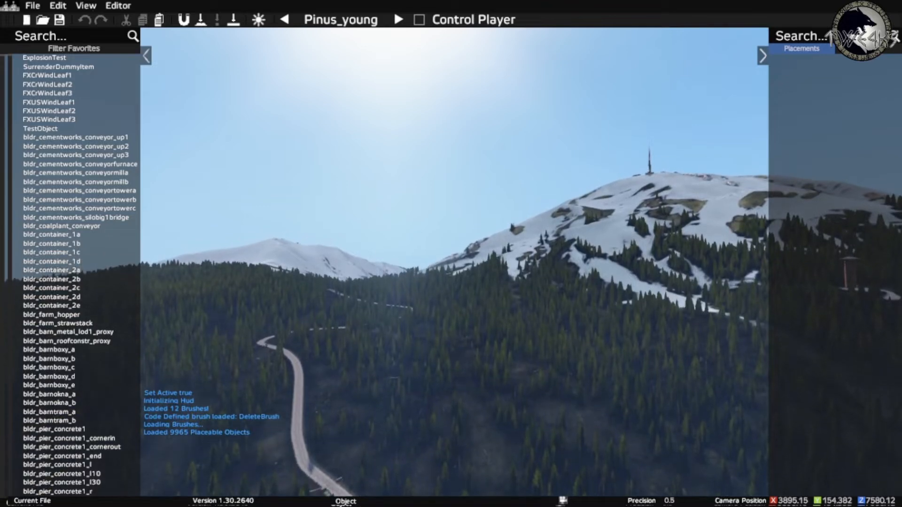
pyautogui.press('z')
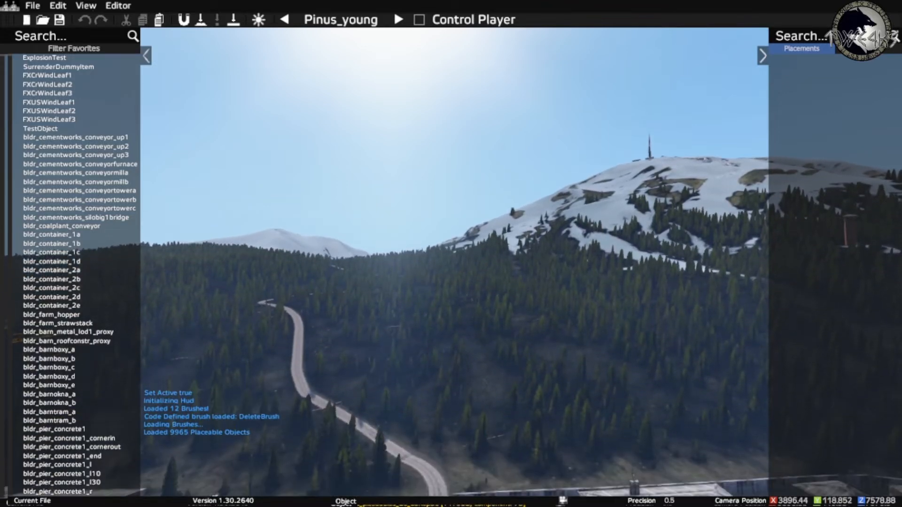
pyautogui.press('w')
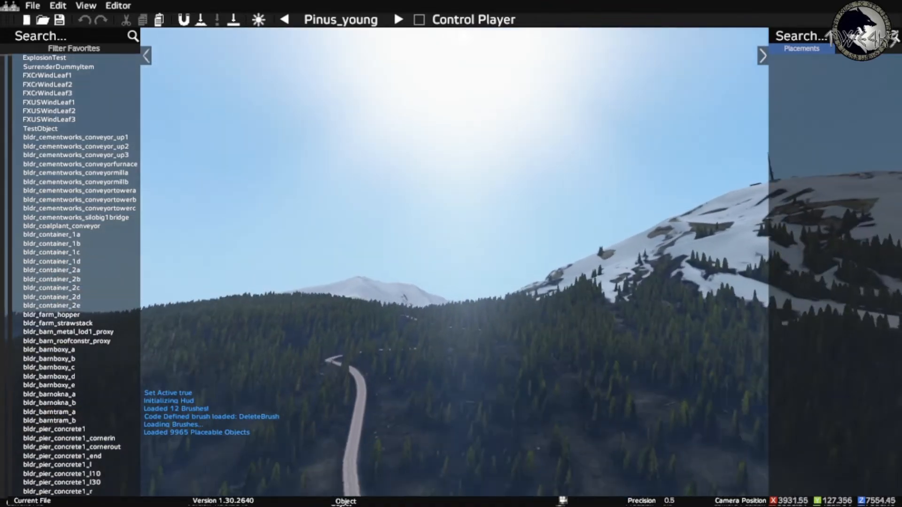
pyautogui.press('w')
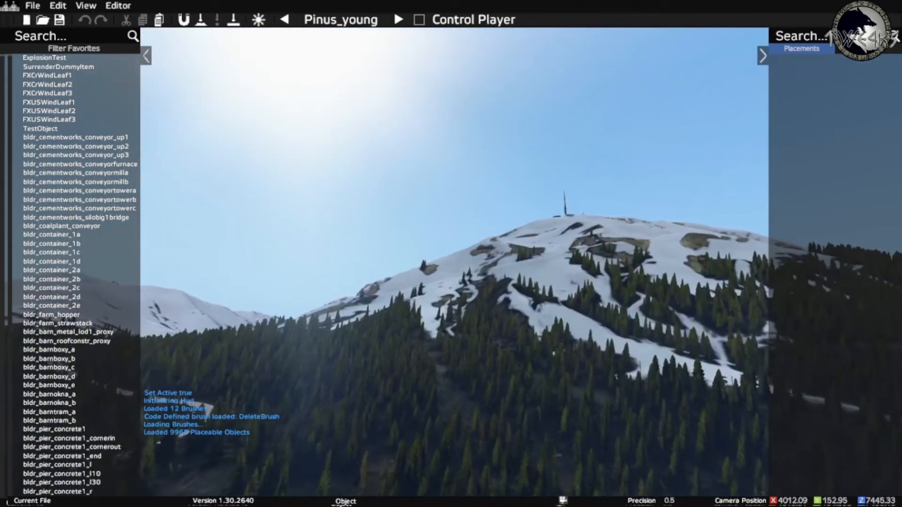
pyautogui.press('s')
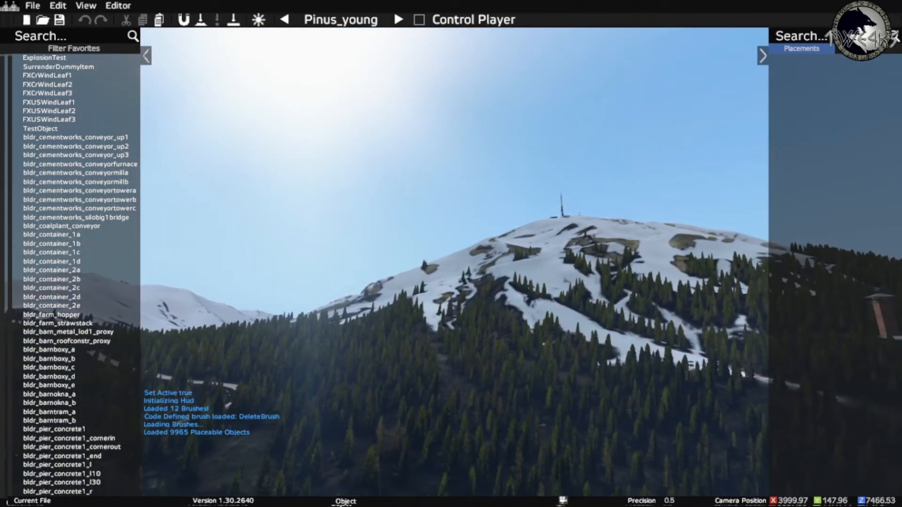
pyautogui.press('s')
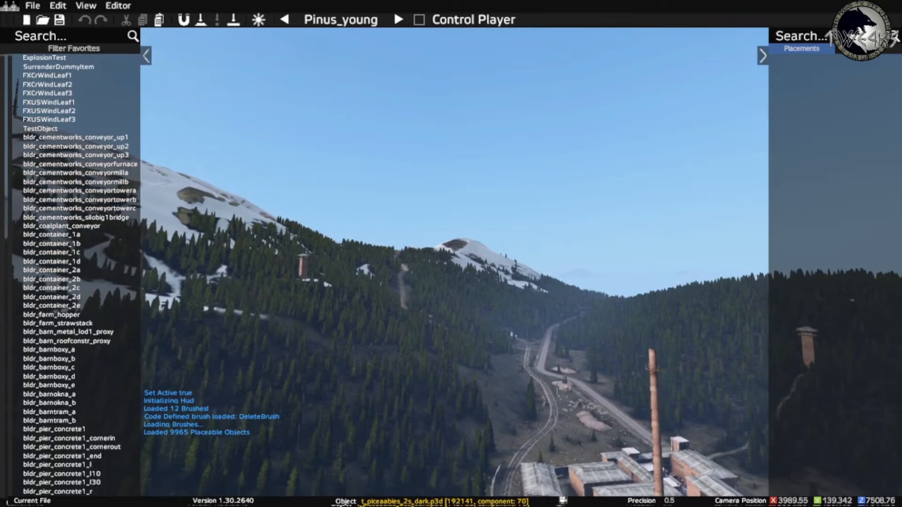
# Step: Fly the camera up the snowy mountain to the summit base and view its helipad and striped tower from above
pyautogui.press('w')
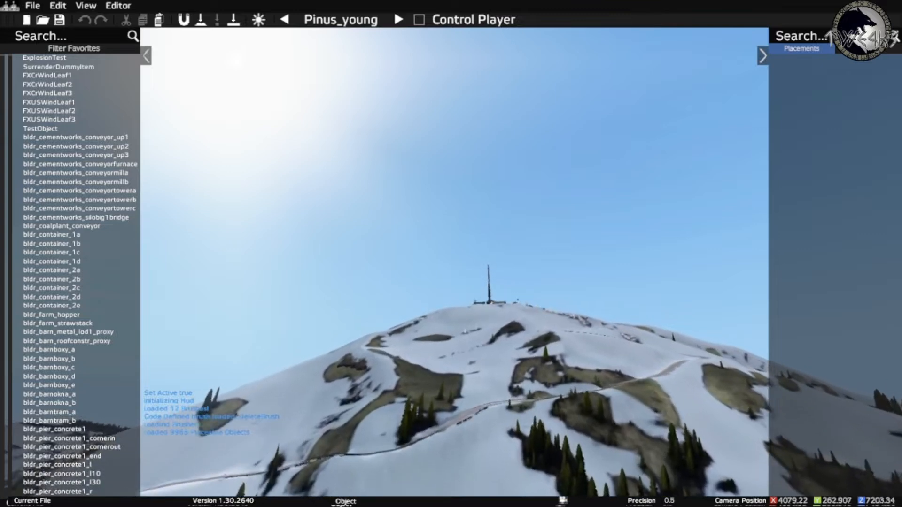
pyautogui.press('w')
pyautogui.press('w')
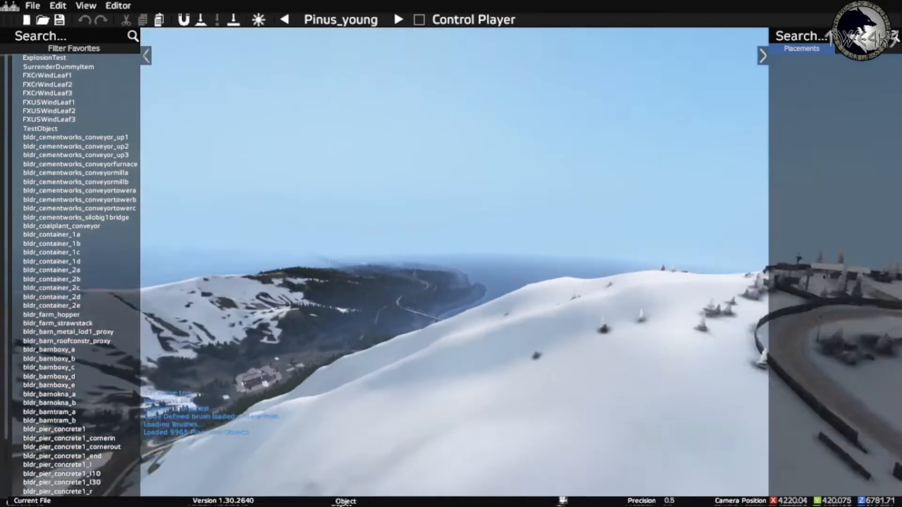
pyautogui.press('w')
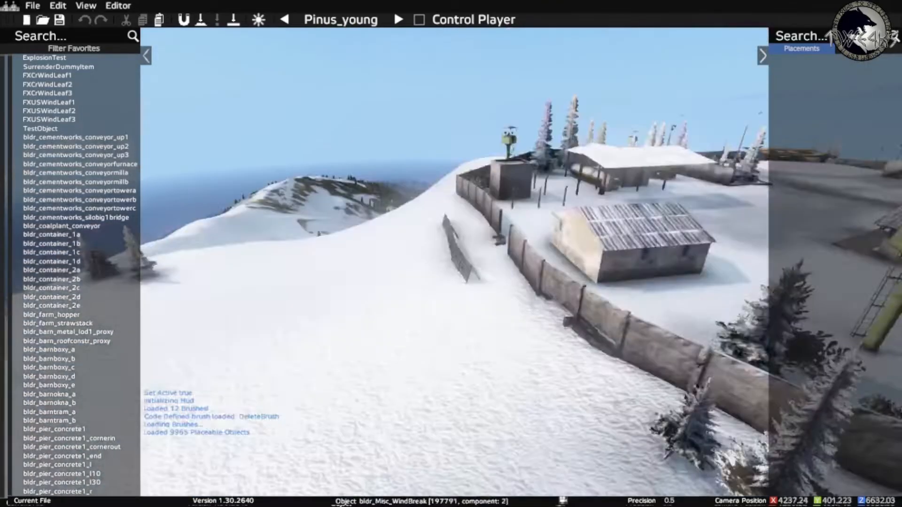
pyautogui.press('w')
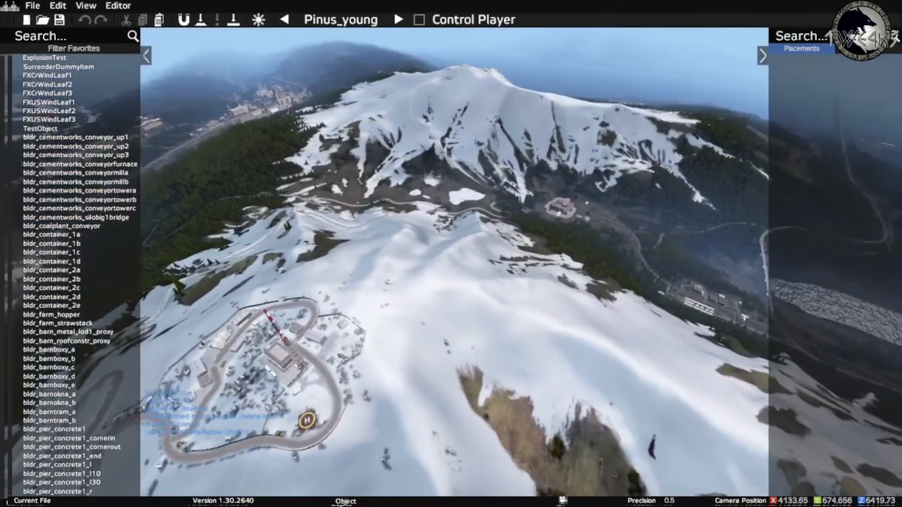
pyautogui.press('w')
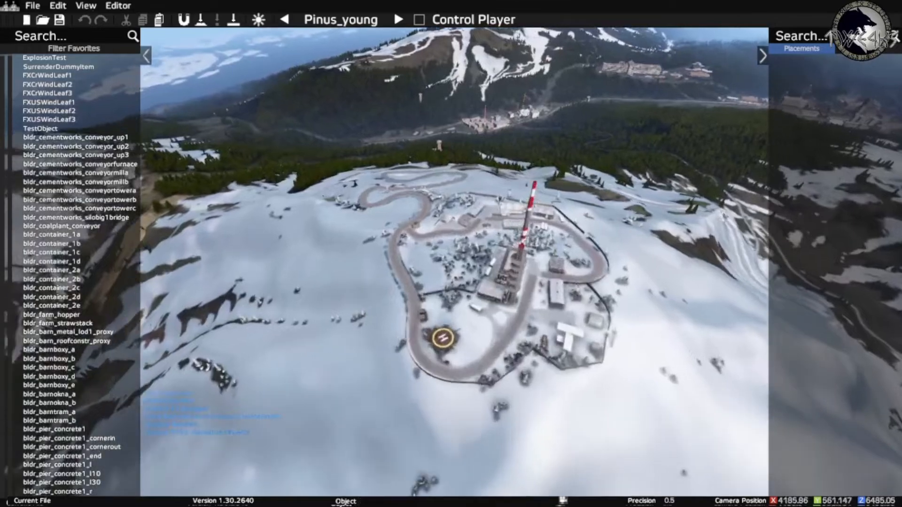
pyautogui.press('w')
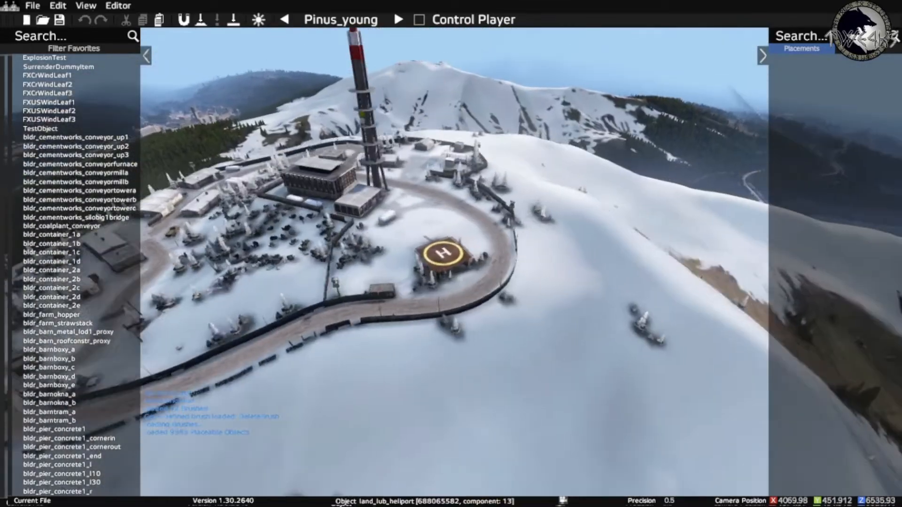
pyautogui.press('d')
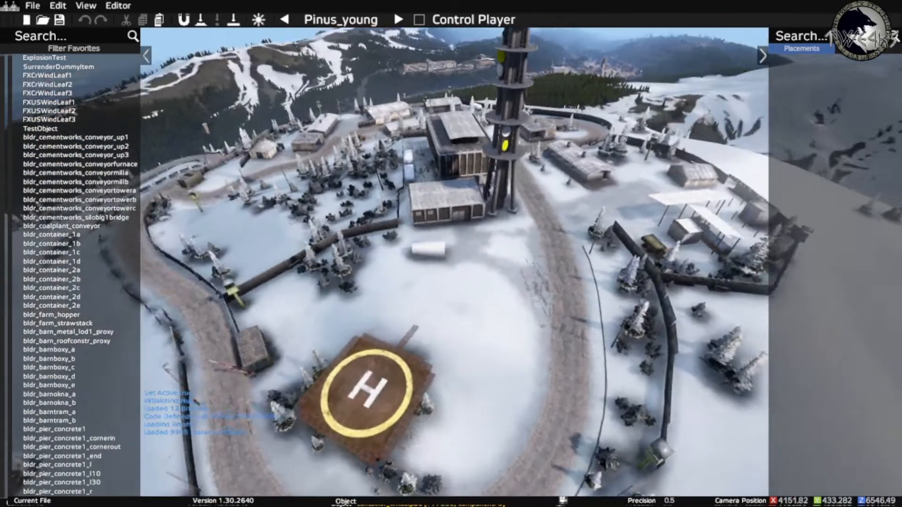
pyautogui.press('d')
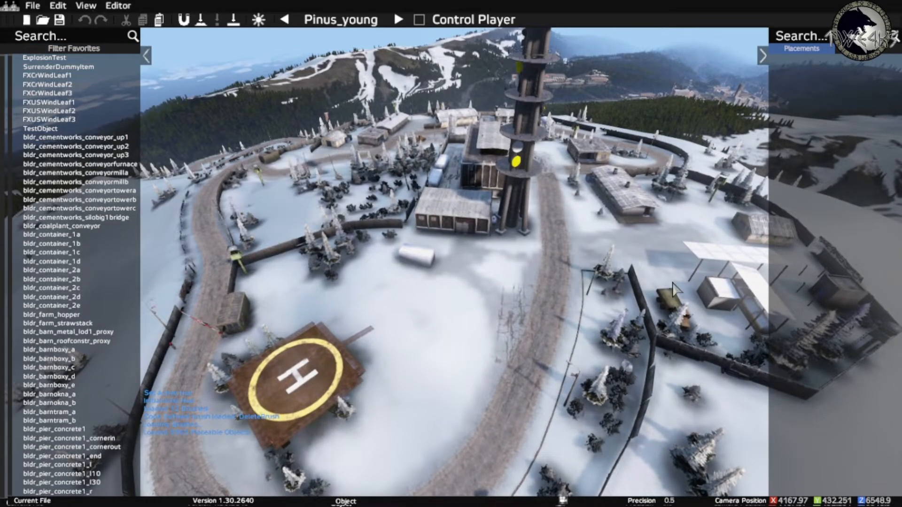
# Step: Search the placeable objects for "atc" and pick Land_Mil_ATC_Small for placement
pyautogui.click(67, 34)
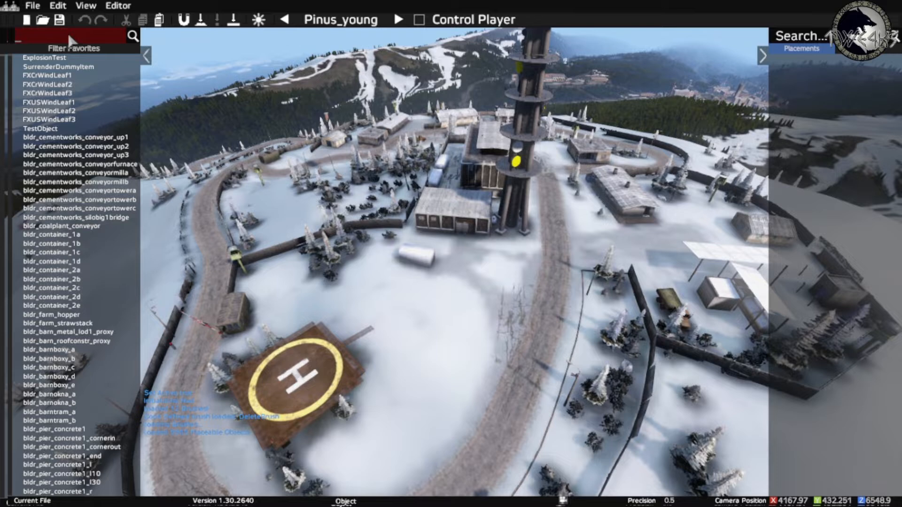
pyautogui.write('atc')
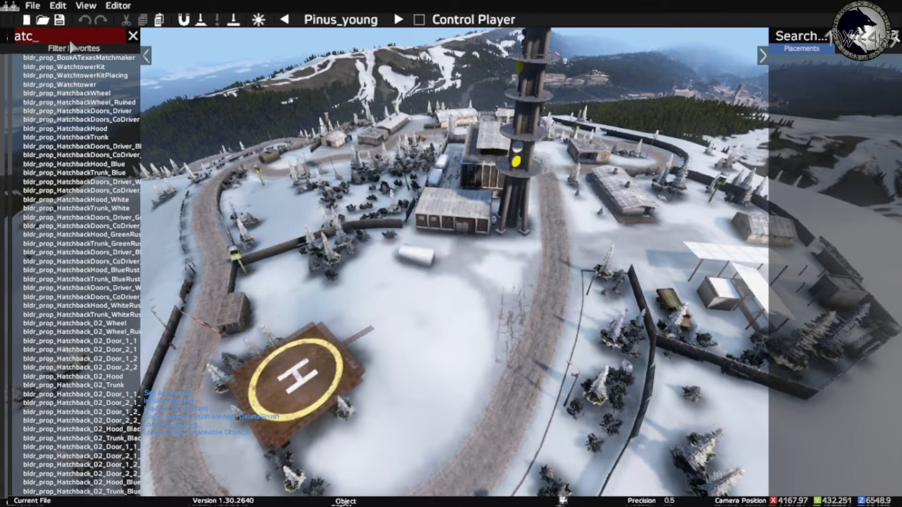
pyautogui.scroll(-15, 70, 192)
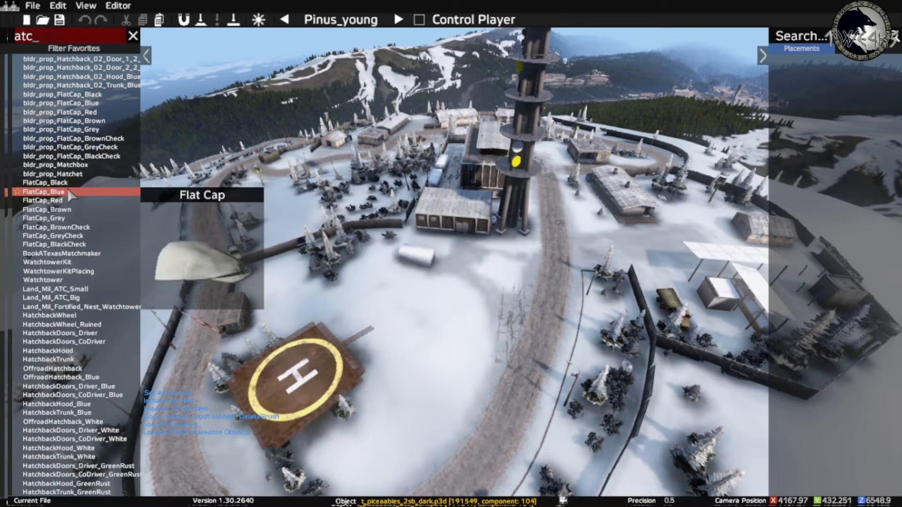
pyautogui.click(77, 291)
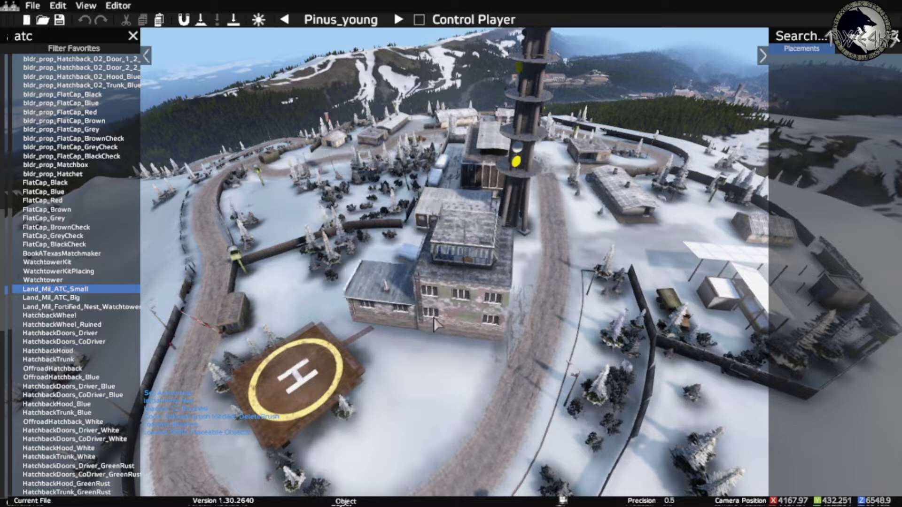
# Step: Rotate the small ATC building and place it on the snow between the helipad and the road
pyautogui.scroll(-10, 434, 318)
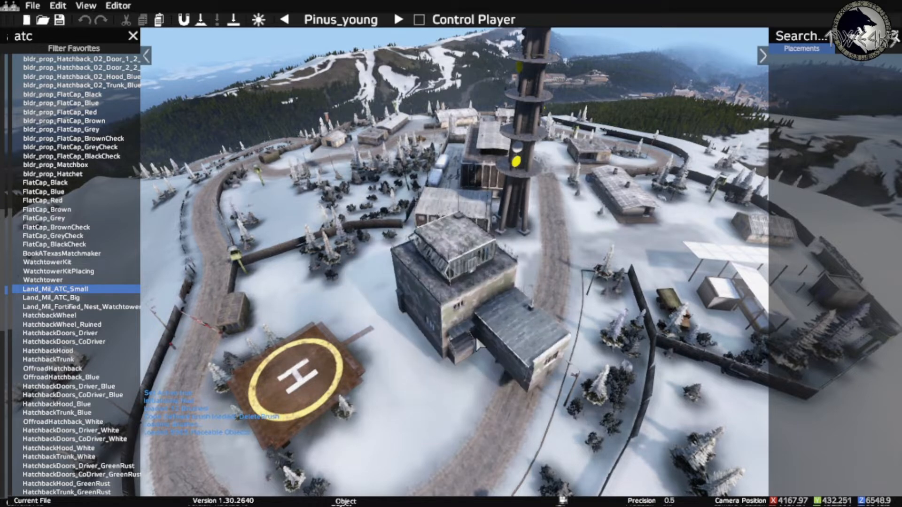
pyautogui.scroll(-5, 436, 311)
pyautogui.scroll(-4, 440, 316)
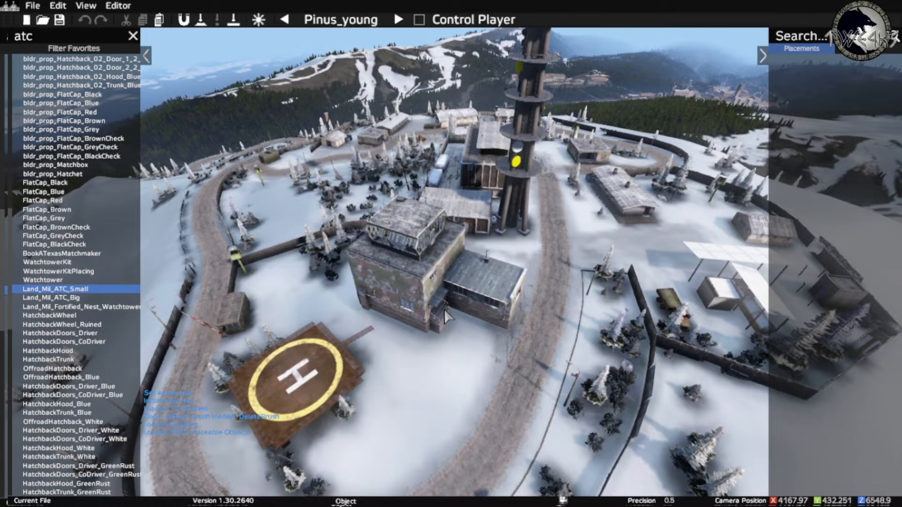
pyautogui.click(444, 310)
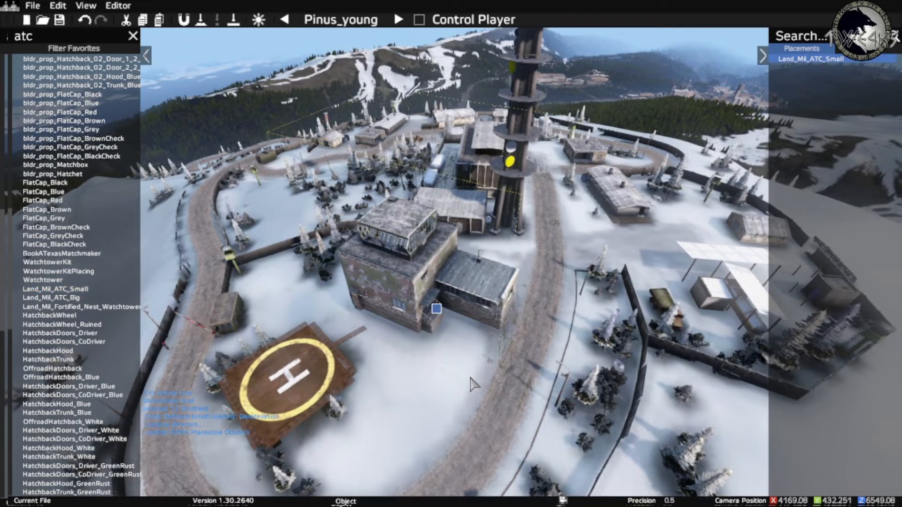
# Step: Open the properties of the placed ATC building and move the dialog clear of the building
pyautogui.press('d')
pyautogui.press('d')
pyautogui.moveTo(427, 377); pyautogui.dragTo(449, 386, button='right')
pyautogui.press('w')
pyautogui.press('w')
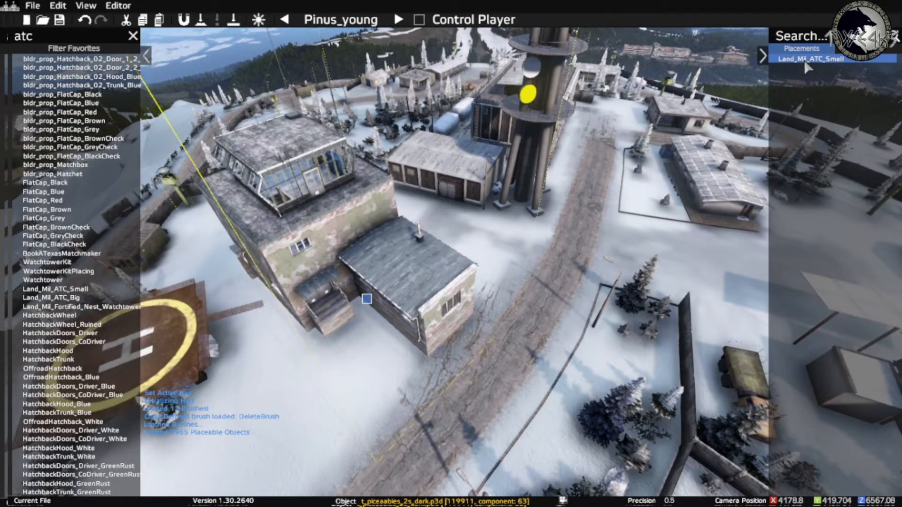
pyautogui.moveTo(455, 278); pyautogui.dragTo(431, 328, button='right')
pyautogui.press('w')
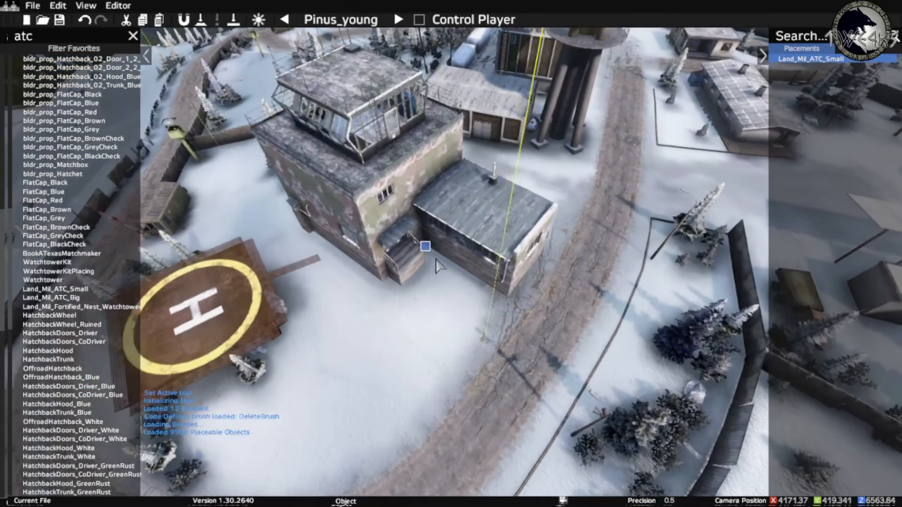
pyautogui.doubleClick(425, 247)
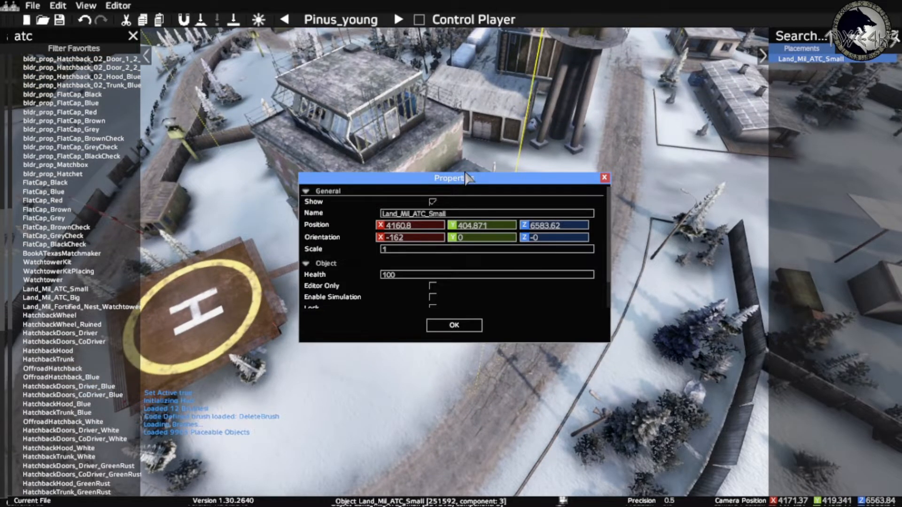
pyautogui.moveTo(461, 182); pyautogui.dragTo(670, 292)
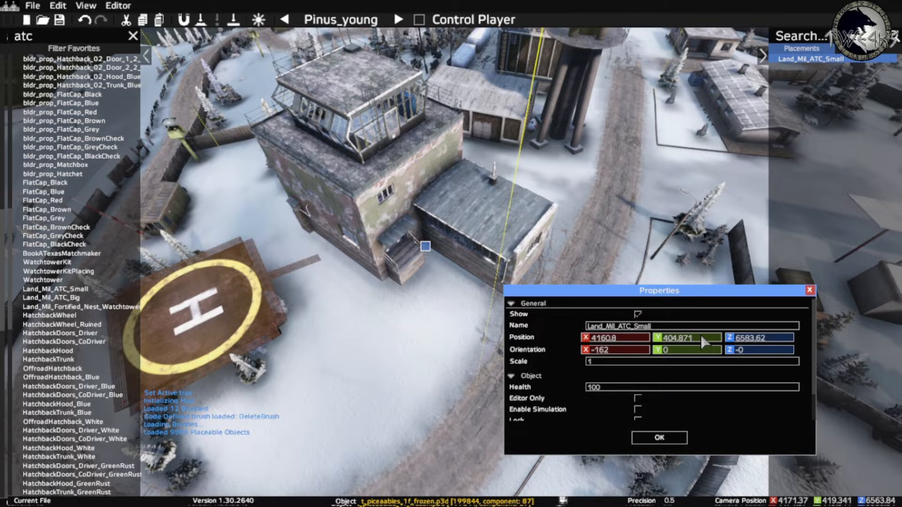
# Step: Lower the ATC building to the ground by setting its Y position to 400.771
pyautogui.scroll(-8, 700, 334)
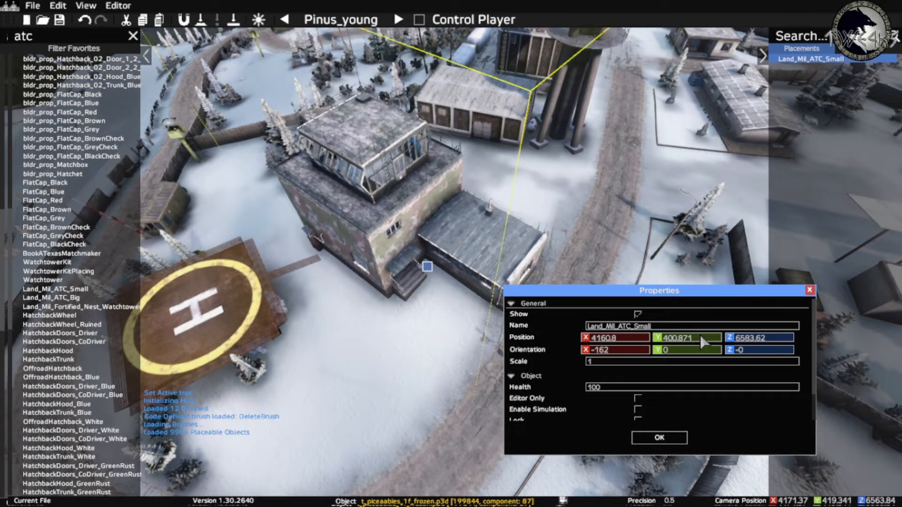
pyautogui.scroll(2, 700, 335)
pyautogui.scroll(-4, 700, 335)
pyautogui.scroll(1, 700, 334)
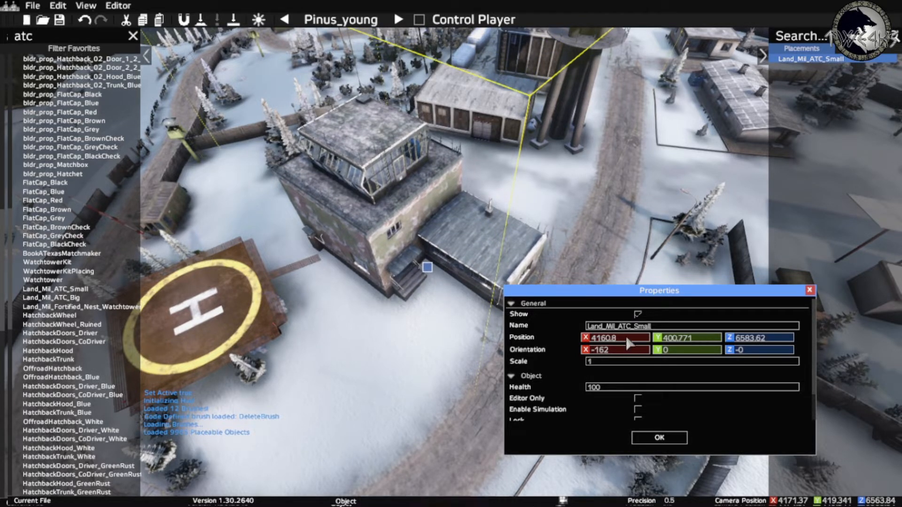
# Step: Shift the ATC building horizontally to X position 4159 and Z position 6586.02
pyautogui.scroll(-5, 628, 342)
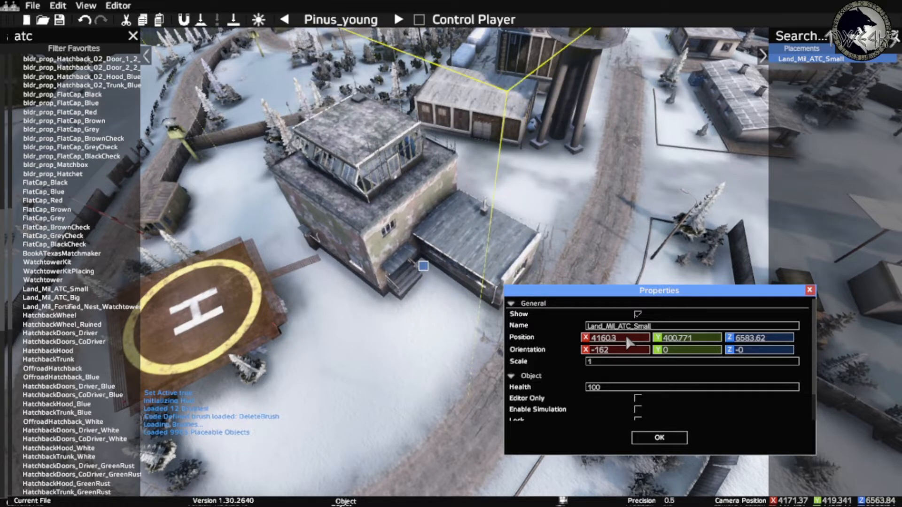
pyautogui.scroll(4, 629, 342)
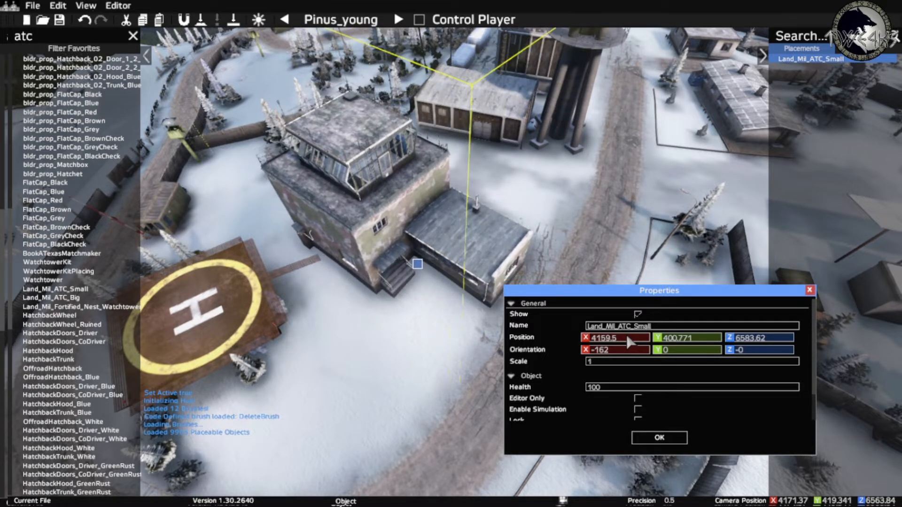
pyautogui.scroll(-1, 630, 342)
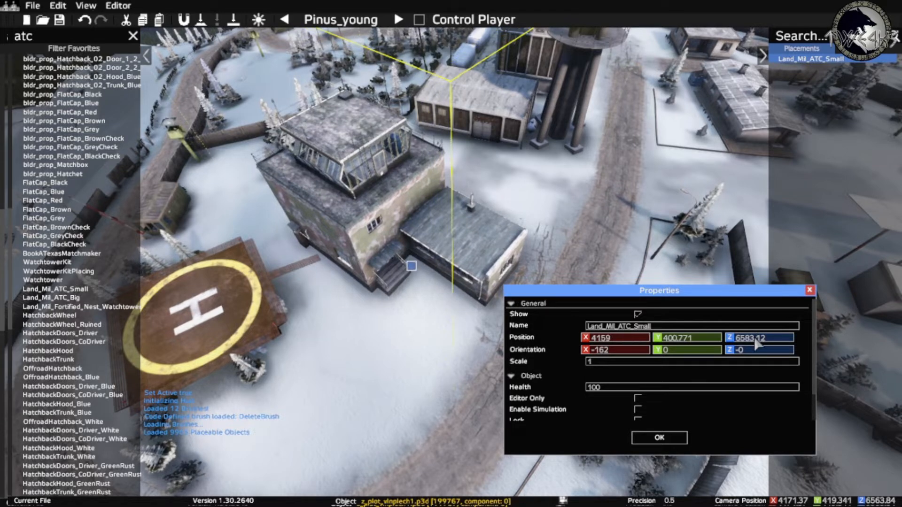
pyautogui.scroll(-3, 758, 344)
pyautogui.scroll(4, 757, 345)
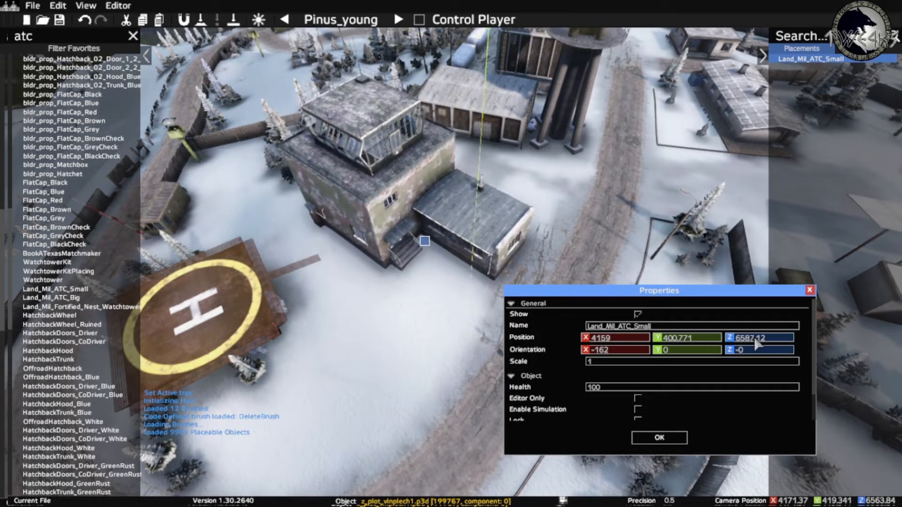
pyautogui.scroll(4, 757, 344)
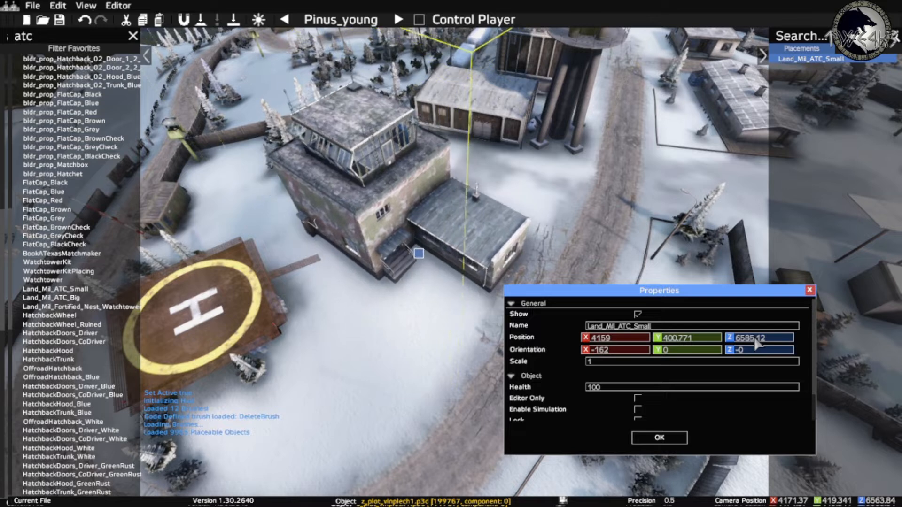
pyautogui.scroll(1, 758, 344)
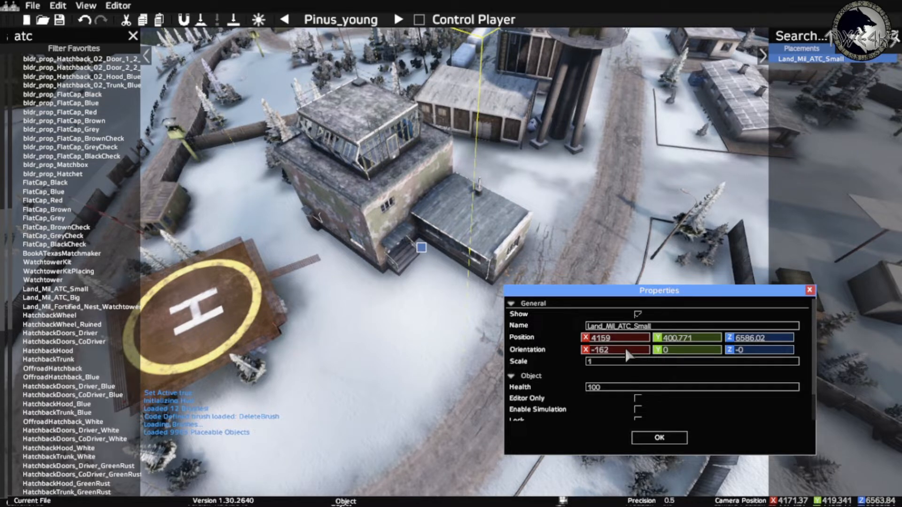
# Step: Set the ATC building's orientation to X -176.6, Y -0.5 and Z 0, and confirm the properties
pyautogui.scroll(-11, 627, 352)
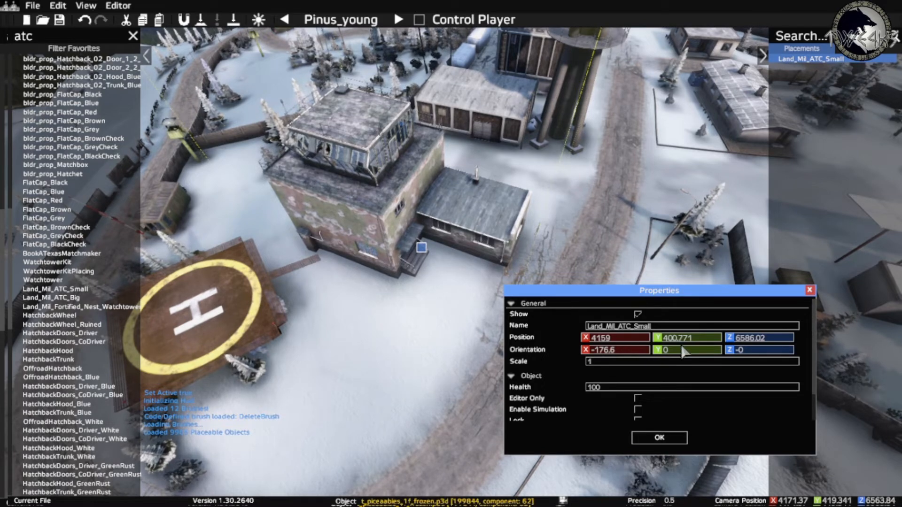
pyautogui.scroll(3, 682, 356)
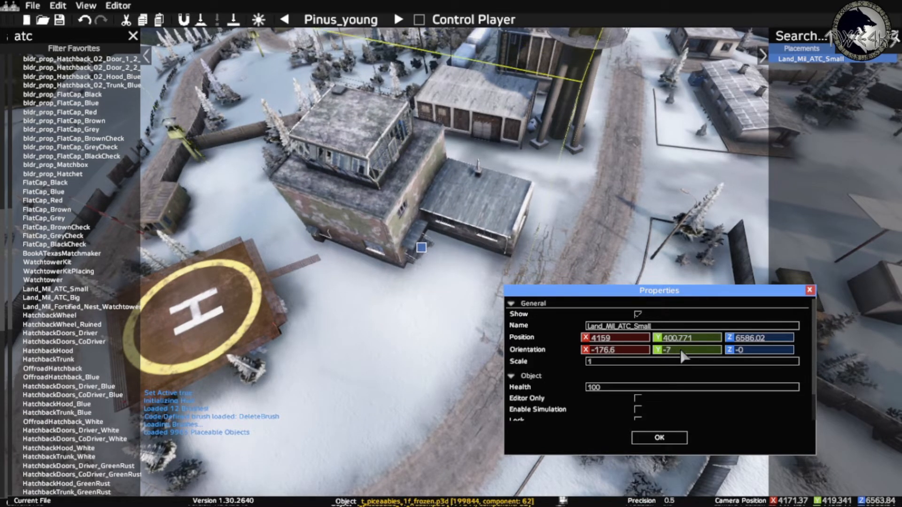
pyautogui.scroll(12, 682, 356)
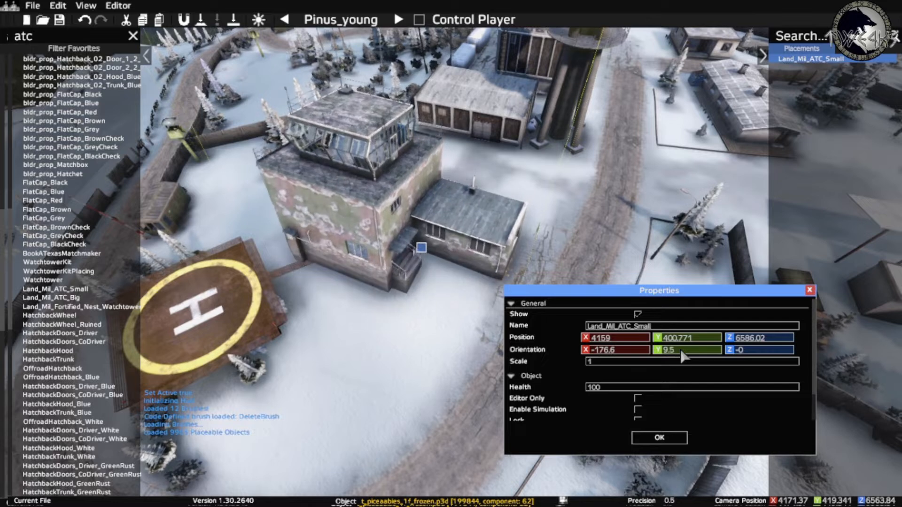
pyautogui.scroll(-13, 683, 356)
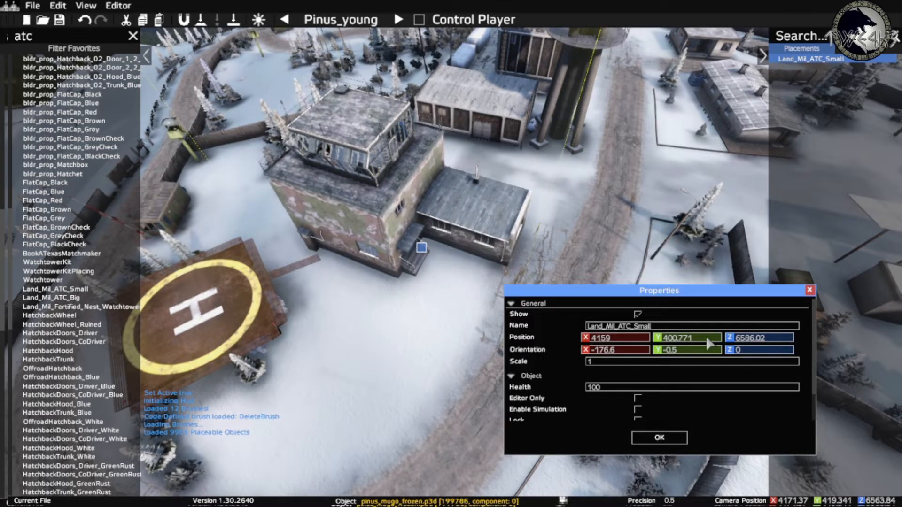
pyautogui.click(669, 438)
# Step: Check the adjusted ATC building from several sides and lock it in place
pyautogui.press('d')
pyautogui.moveTo(611, 301); pyautogui.dragTo(375, 324, button='right')
pyautogui.press('s')
pyautogui.press('a')
pyautogui.moveTo(418, 294)
pyautogui.mouseDown(button='right')
pyautogui.moveTo(578, 306)
pyautogui.moveTo(606, 279)
pyautogui.moveTo(576, 282)
pyautogui.moveTo(597, 288)
pyautogui.moveTo(584, 287)
pyautogui.mouseUp(button='right')
pyautogui.press('s')
pyautogui.press('a')
pyautogui.press('w')
pyautogui.press('d')
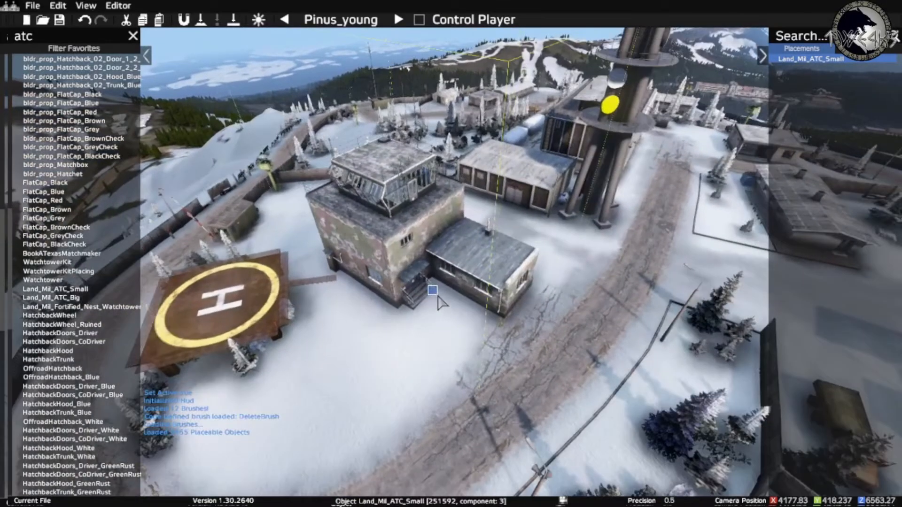
pyautogui.press('s')
pyautogui.rightClick(435, 288)
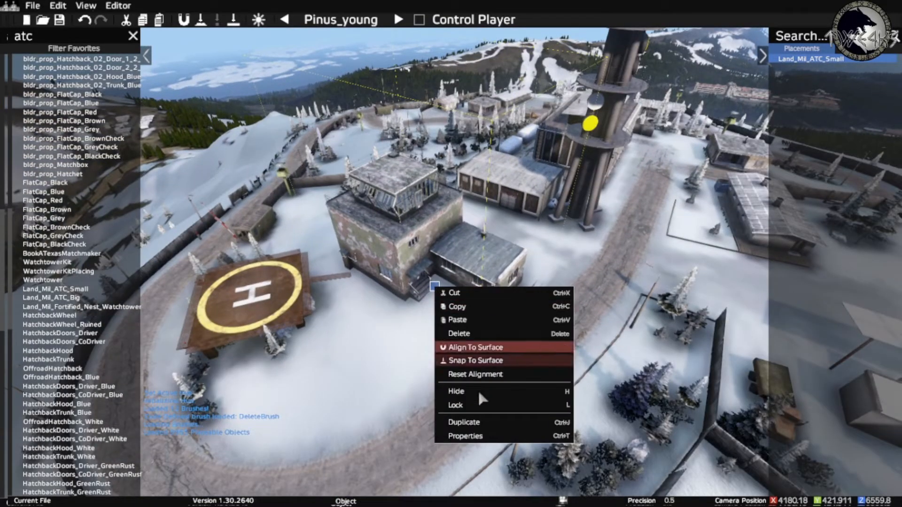
pyautogui.click(482, 406)
# Step: Fly to the survivor character on the road beside the ATC building and switch from the editor to first-person play
pyautogui.press('s')
pyautogui.press('d')
pyautogui.moveTo(482, 402); pyautogui.dragTo(380, 349, button='right')
pyautogui.press('a')
pyautogui.press('w')
pyautogui.press('w')
pyautogui.press('d')
pyautogui.press('s')
pyautogui.press('a')
pyautogui.press('a')
pyautogui.press('w')
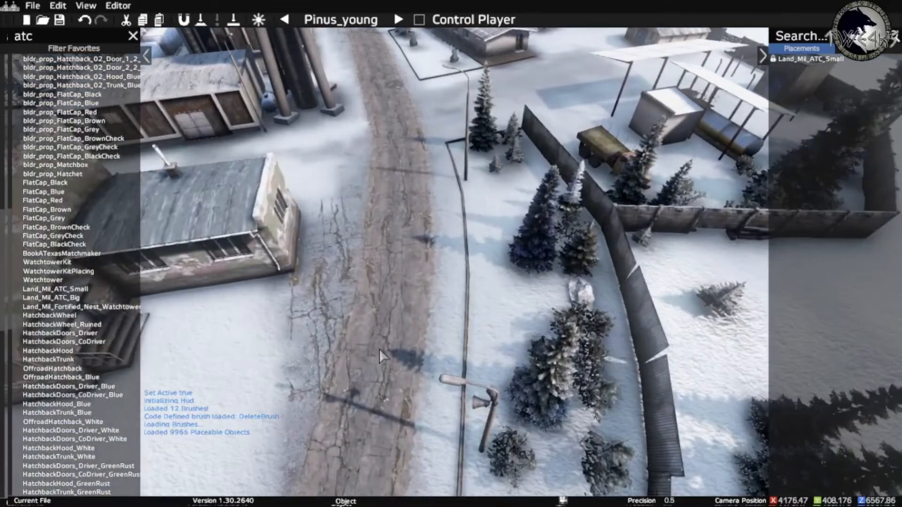
pyautogui.press('a')
pyautogui.press('s')
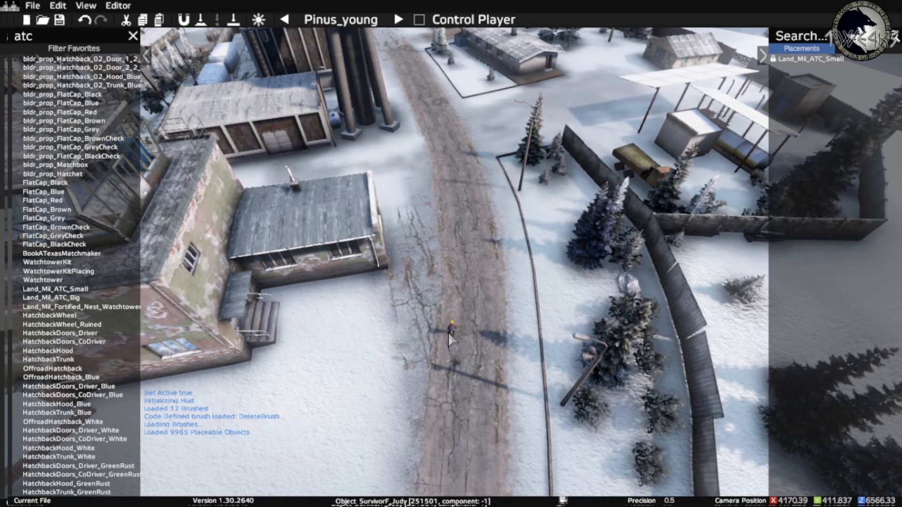
pyautogui.press('p')
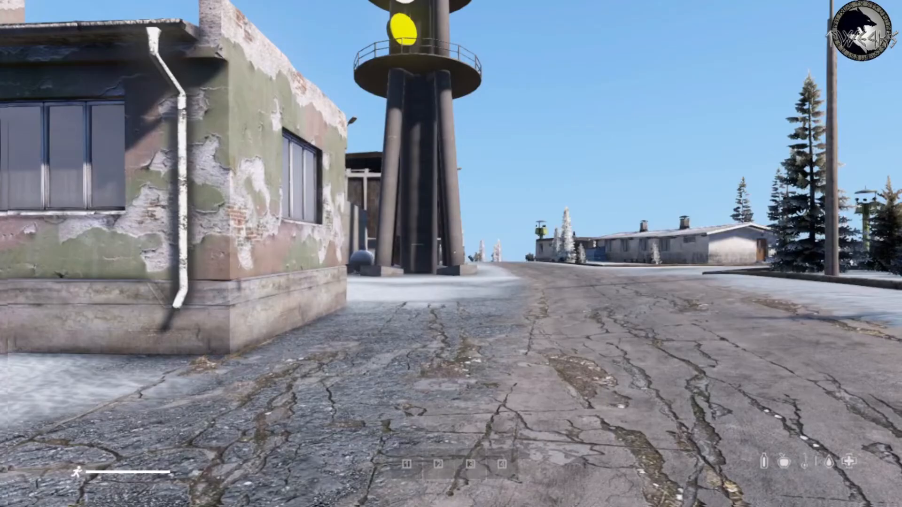
# Step: Walk to the ATC building, open its door and check the interior at the staircase
pyautogui.press('w')
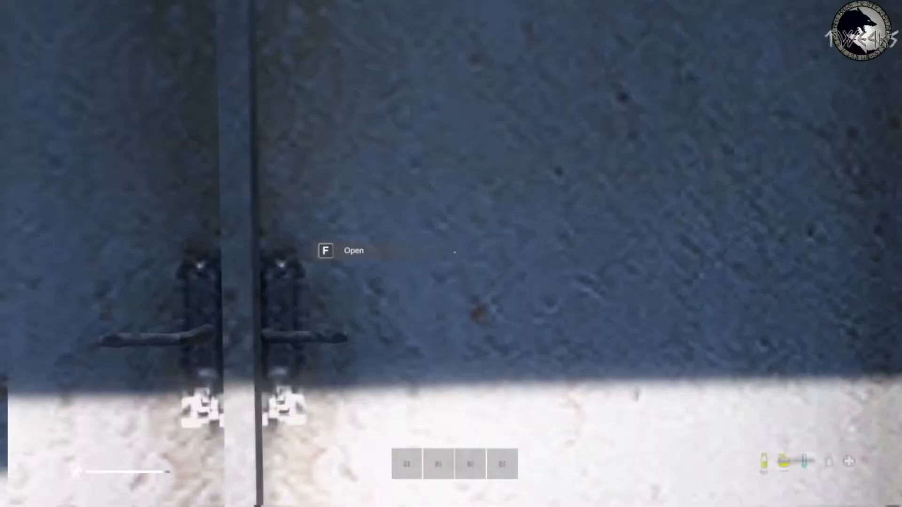
pyautogui.press('f')
pyautogui.press('w')
pyautogui.press('s')
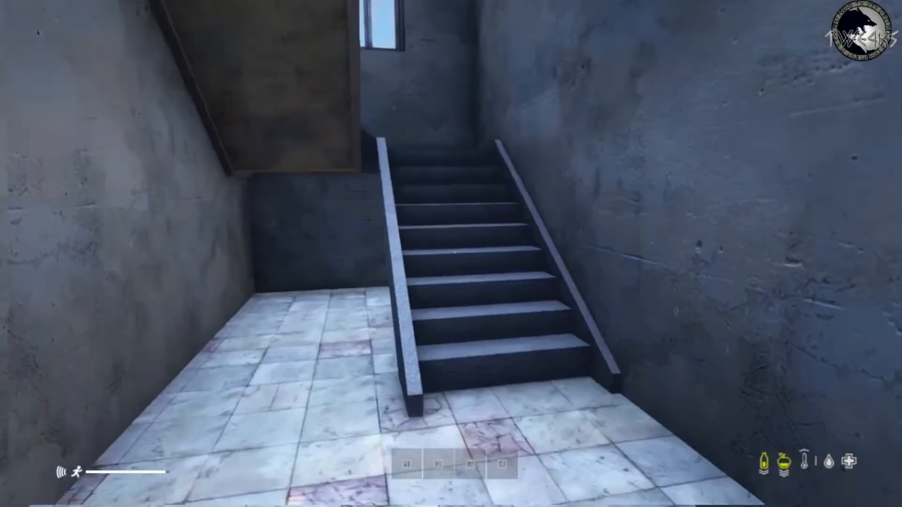
pyautogui.press('w')
pyautogui.press('w')
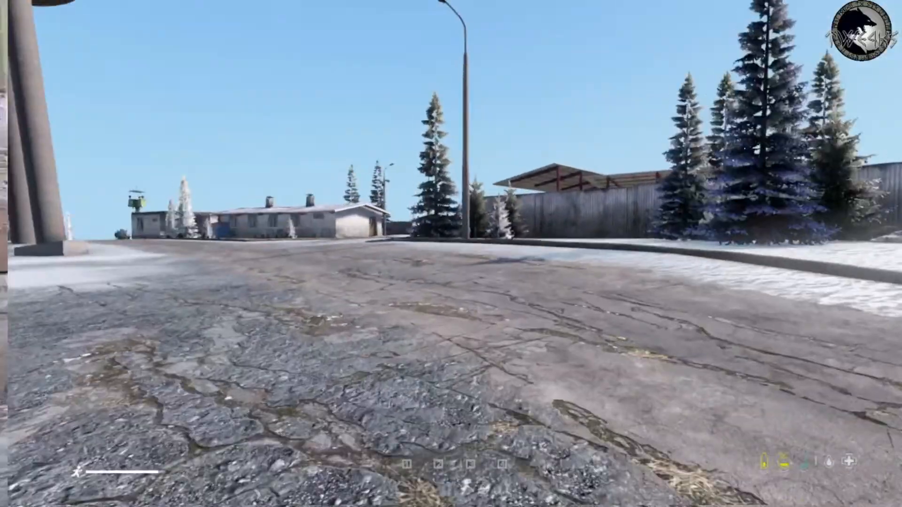
# Step: Return to the editor and pull the camera back to an overview of the whole summit base
pyautogui.press('s')
pyautogui.press('Return')
pyautogui.press('s')
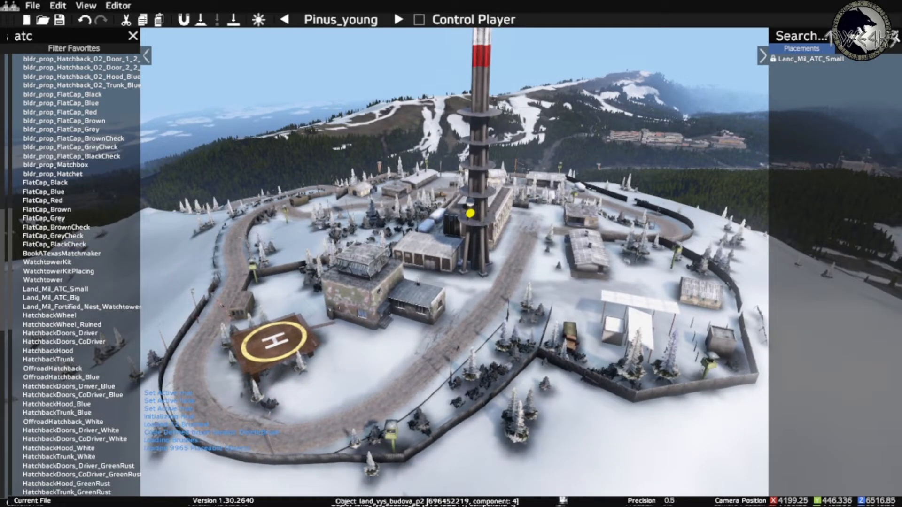
# Step: Open the island map and relocate the camera to the spot just northwest of Vorkuta
pyautogui.press('m')
pyautogui.scroll(4, 445, 265)
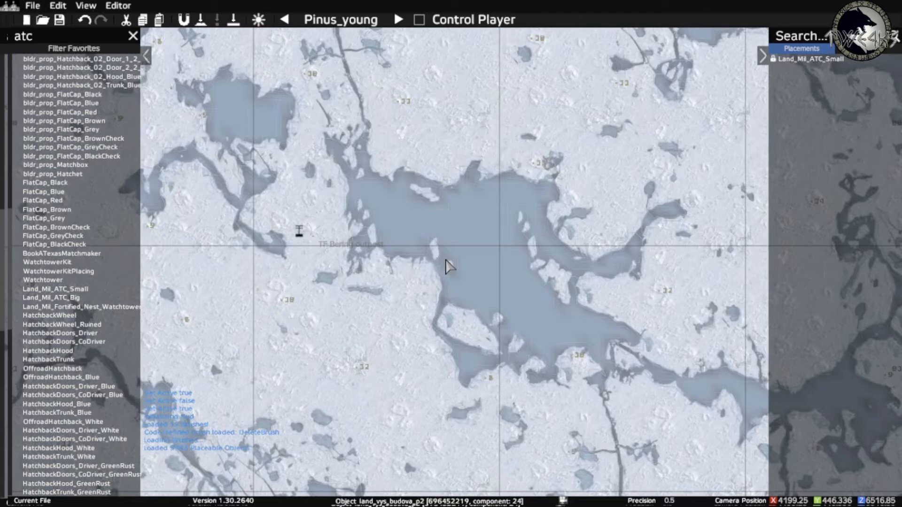
pyautogui.scroll(-5, 446, 266)
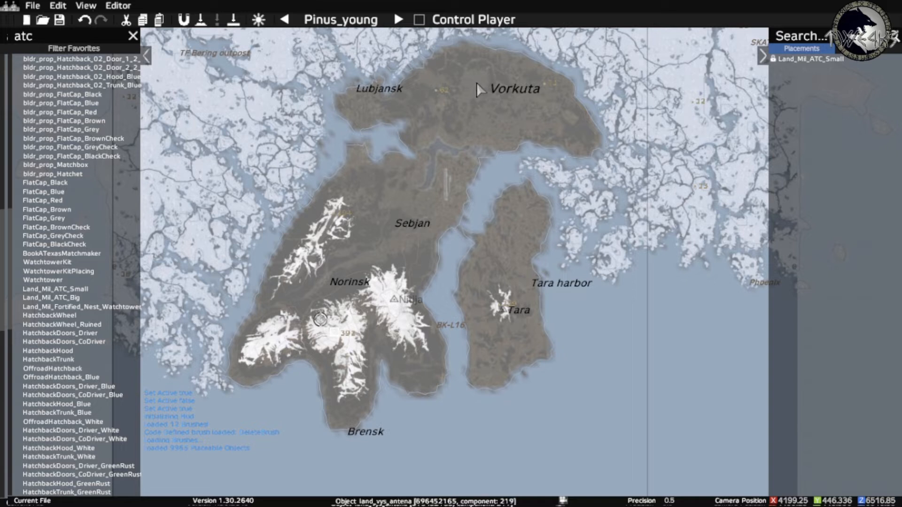
pyautogui.scroll(-1, 476, 89)
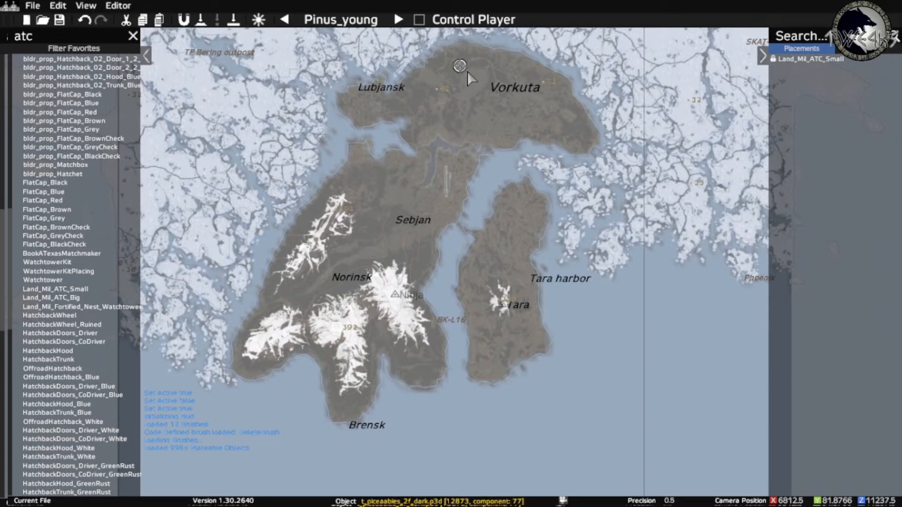
# Step: Close the map and fly the camera over Vorkuta down to the pine-dotted clearing between two apartment blocks
pyautogui.press('m')
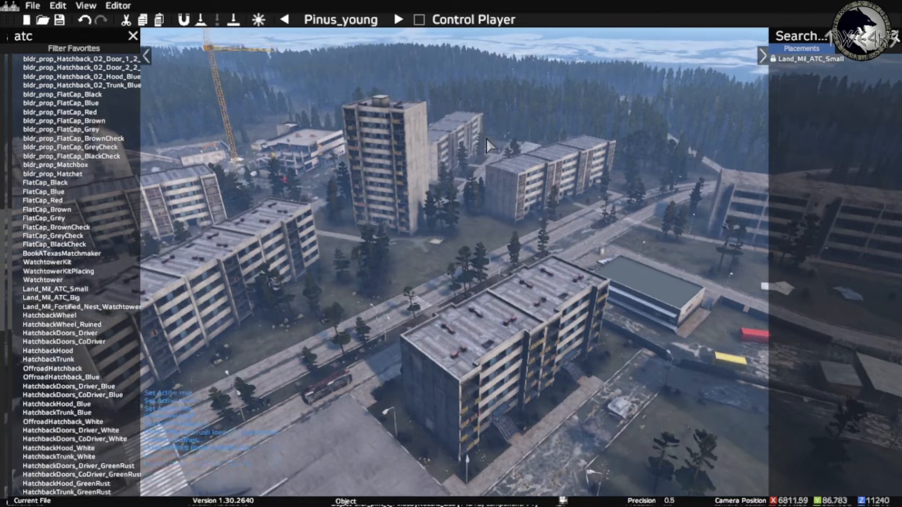
pyautogui.moveTo(486, 138); pyautogui.dragTo(57, 163, button='right')
pyautogui.press('q')
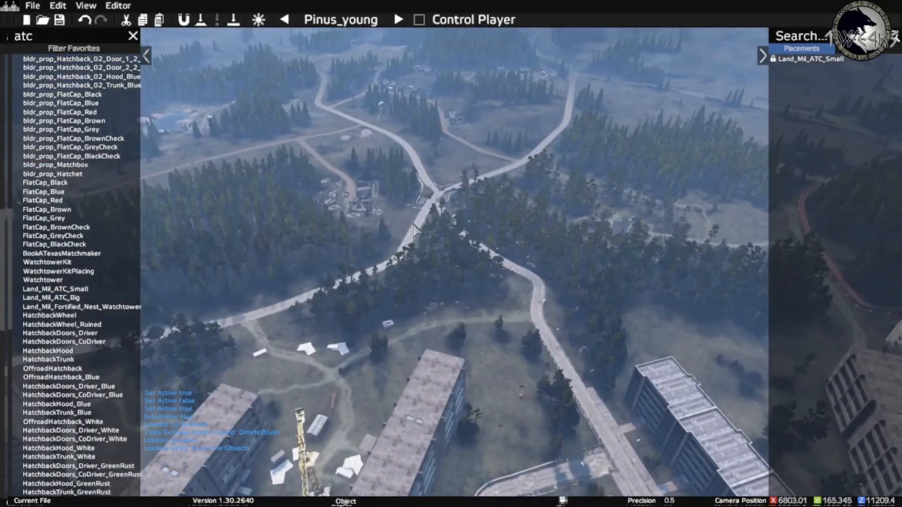
pyautogui.moveTo(413, 225); pyautogui.dragTo(537, 254, button='right')
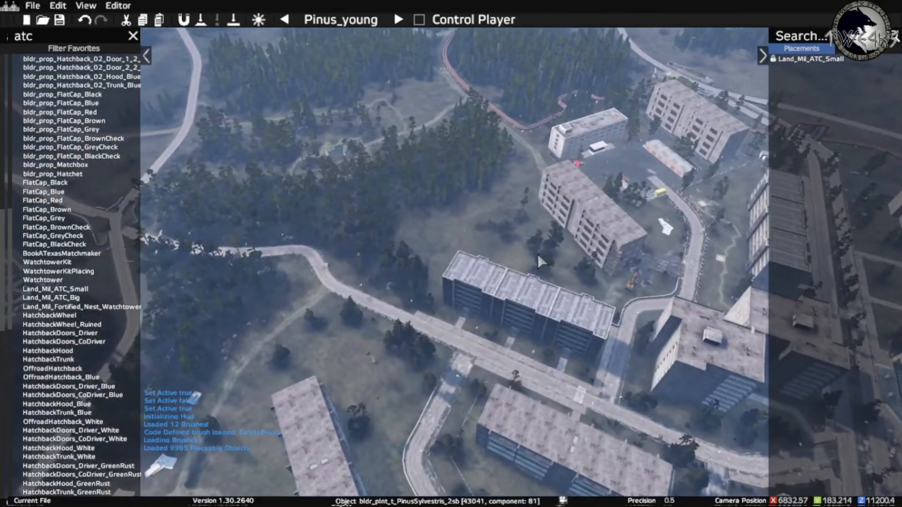
pyautogui.press('w')
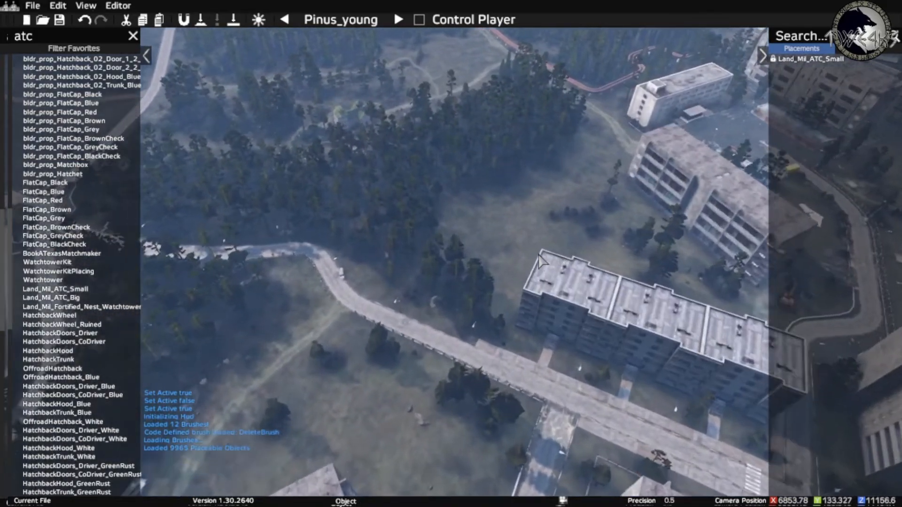
pyautogui.press('w')
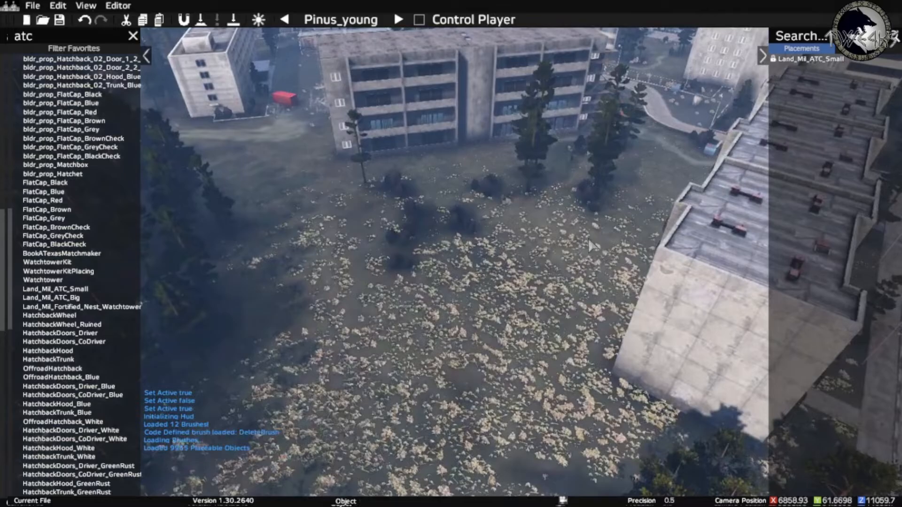
pyautogui.moveTo(494, 263); pyautogui.dragTo(591, 295, button='right')
pyautogui.press('w')
pyautogui.press('s')
pyautogui.press('w')
pyautogui.press('s')
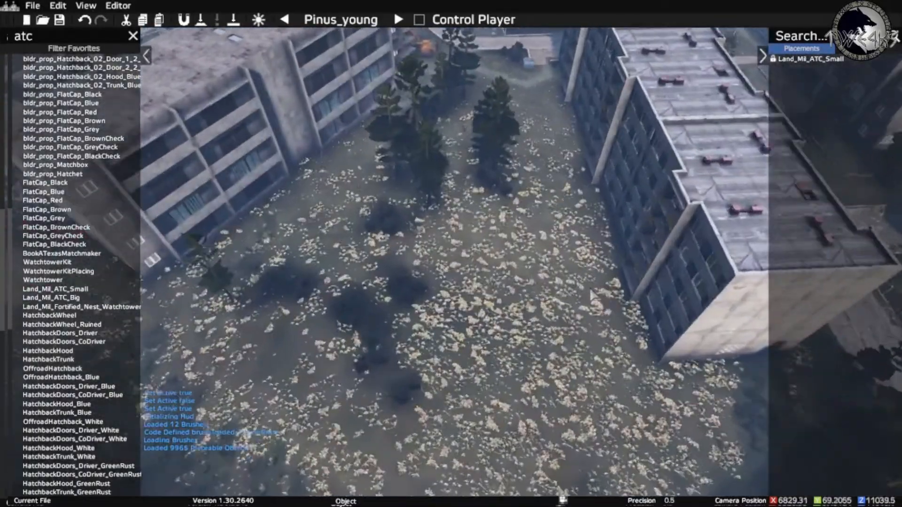
pyautogui.press('w')
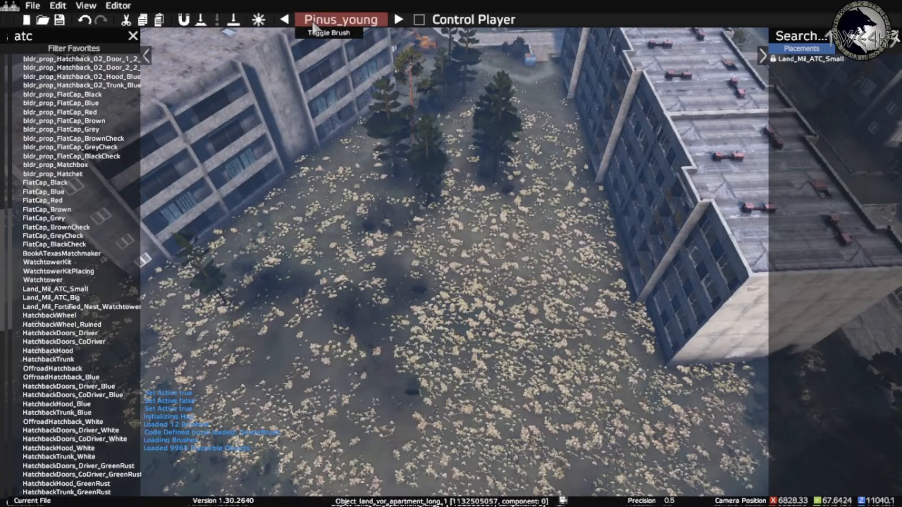
# Step: Activate the Delete brush, remove pine trees from the clearing between the apartment blocks, and turn the brush off
pyautogui.click(285, 24)
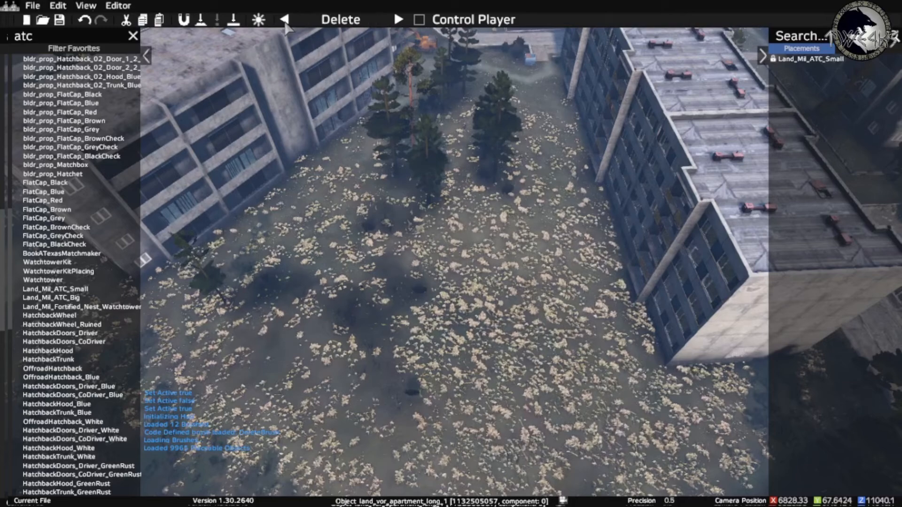
pyautogui.click(339, 25)
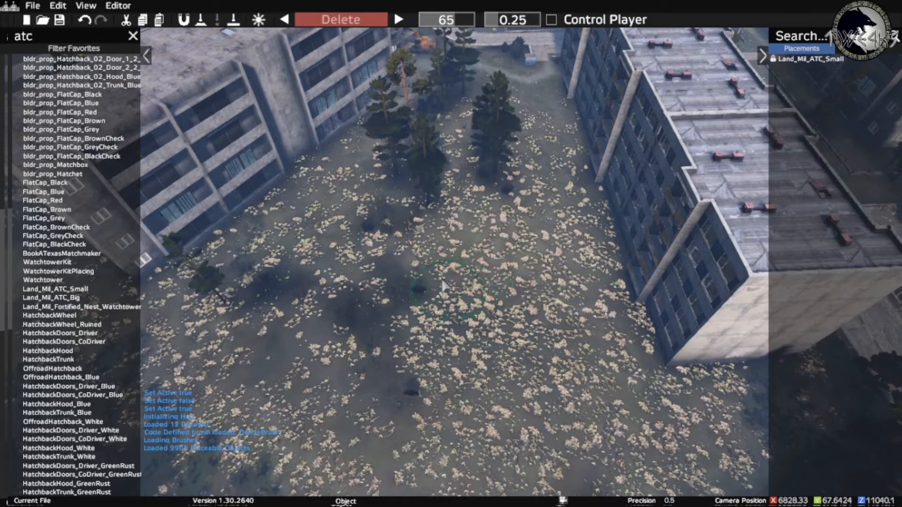
pyautogui.click(437, 211)
pyautogui.click(492, 191)
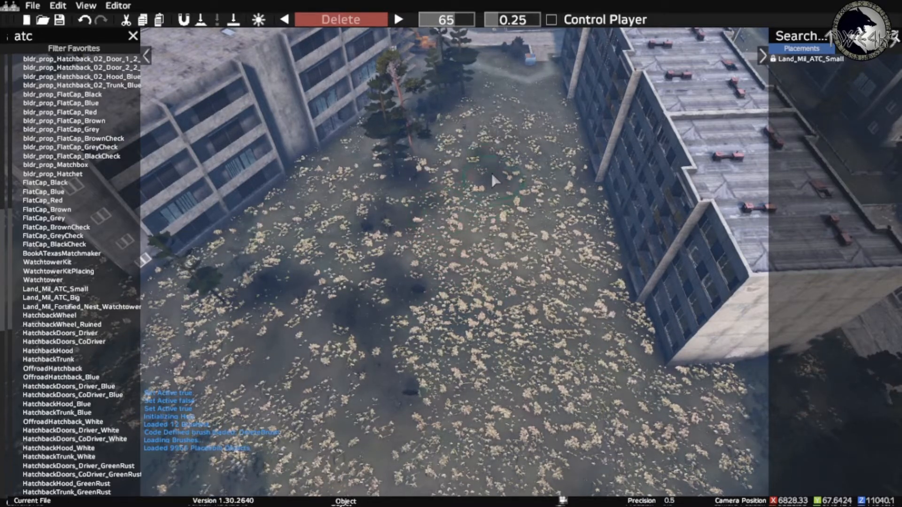
pyautogui.click(430, 178)
pyautogui.click(414, 175)
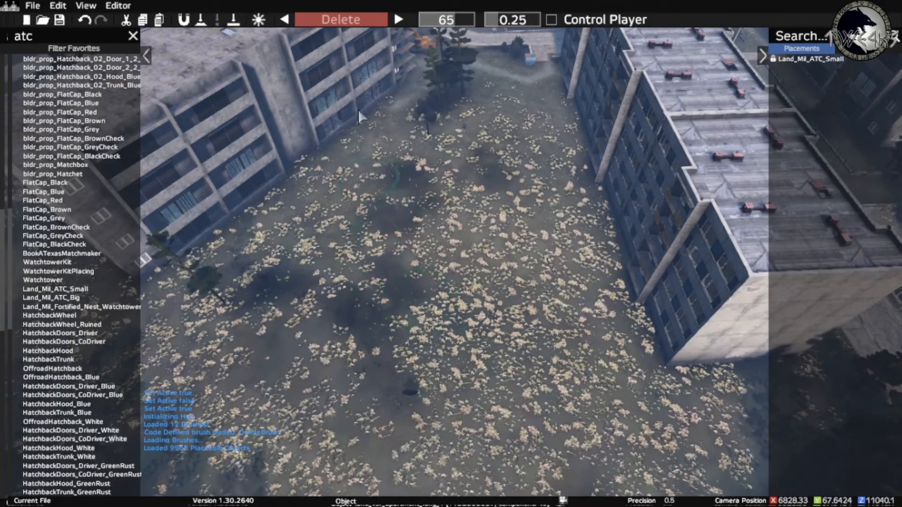
pyautogui.click(359, 23)
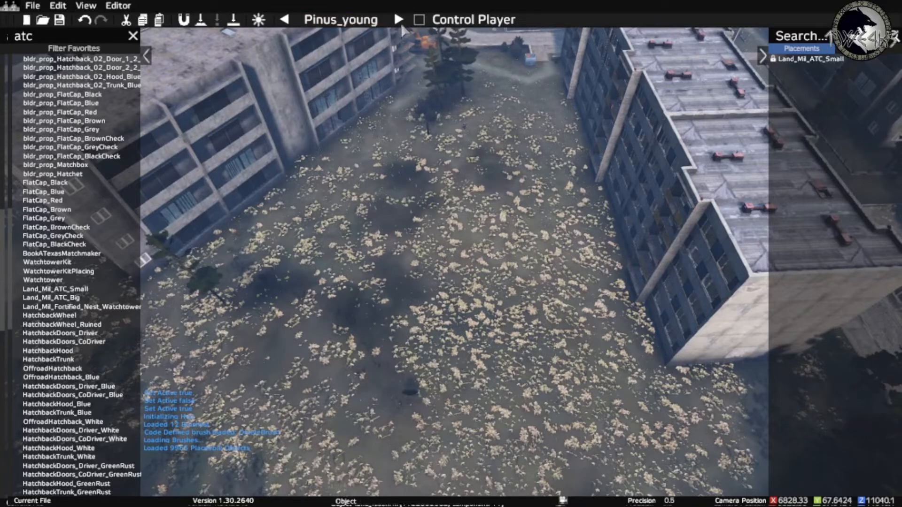
# Step: Replace the object filter with "tent" and browse the list down to the military tents
pyautogui.press('s')
pyautogui.moveTo(509, 227); pyautogui.dragTo(531, 270, button='right')
pyautogui.press('s')
pyautogui.press('z')
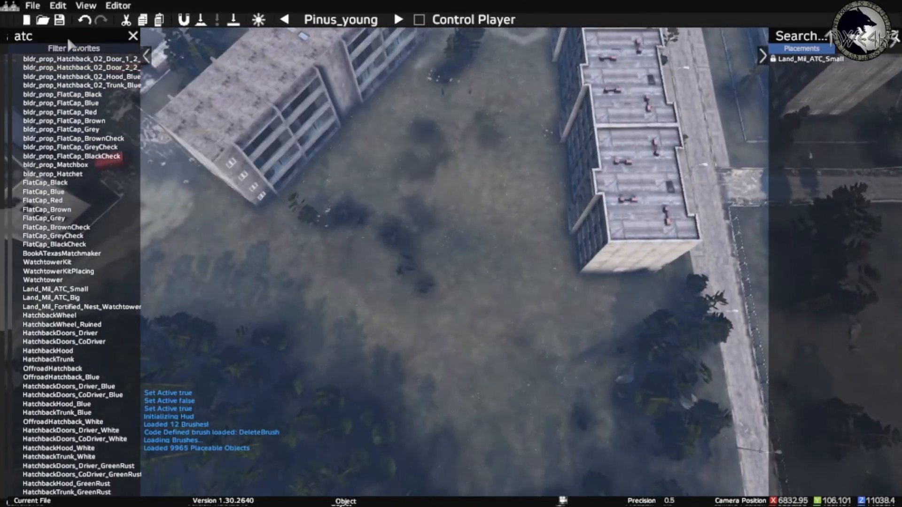
pyautogui.press('BackSpace')
pyautogui.press('BackSpace')
pyautogui.press('BackSpace')
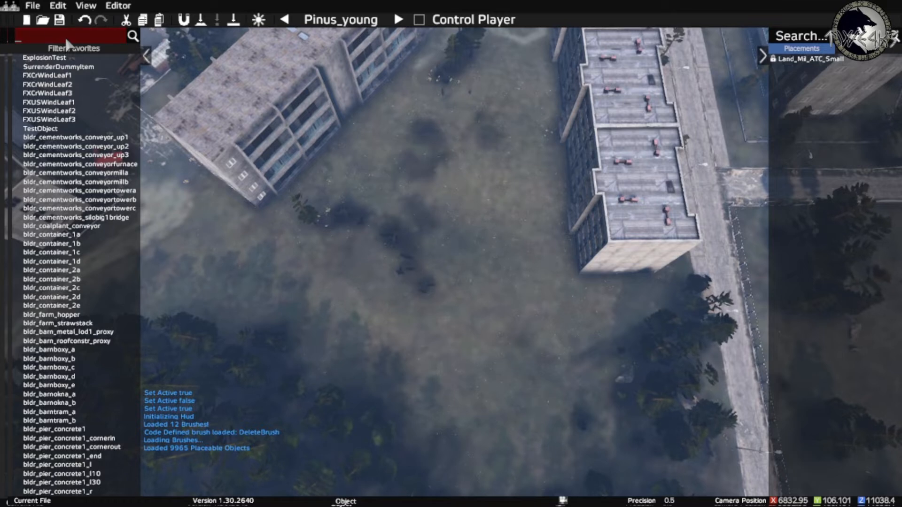
pyautogui.write('tent')
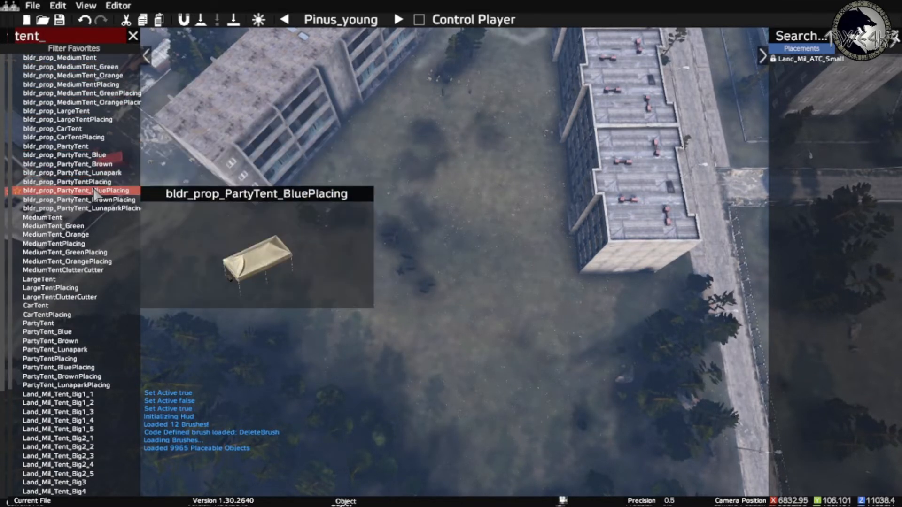
pyautogui.scroll(-5, 94, 193)
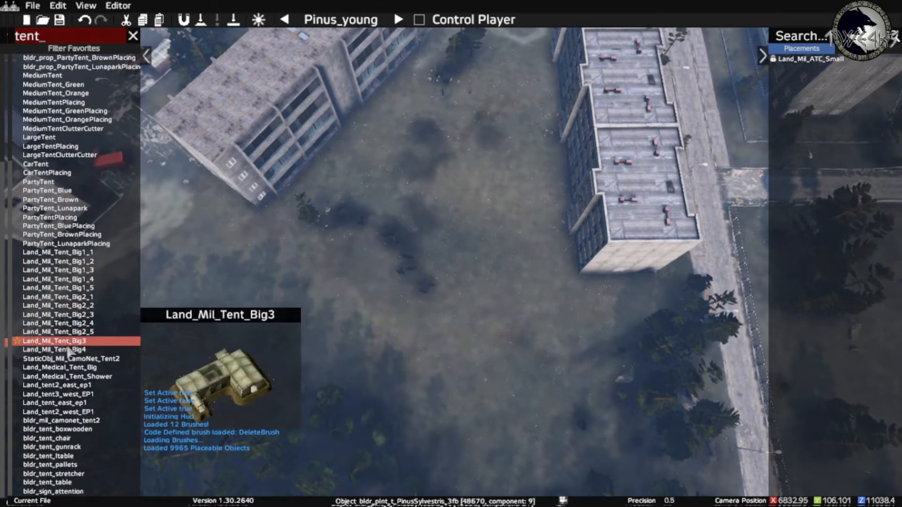
# Step: Place a Land_Mil_Tent_Big1_4 in the clearing between the two apartment blocks
pyautogui.click(57, 280)
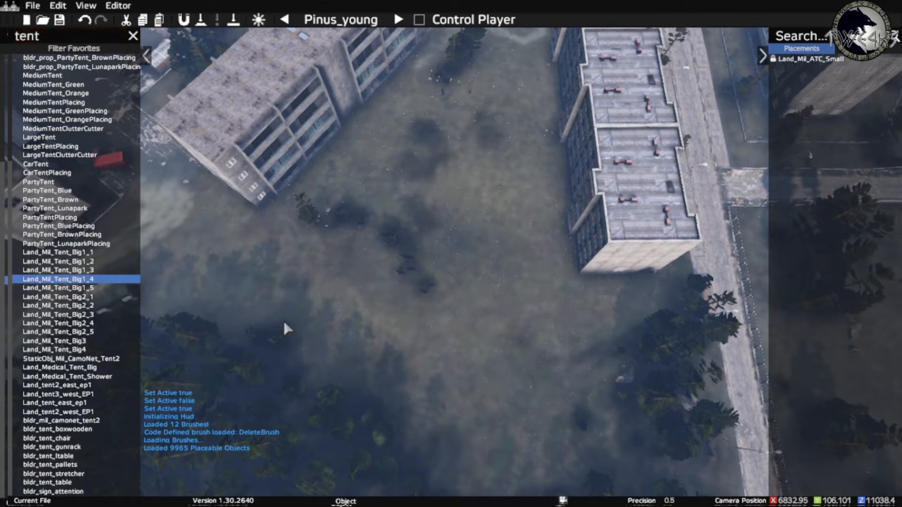
pyautogui.scroll(3, 434, 148)
pyautogui.scroll(5, 435, 148)
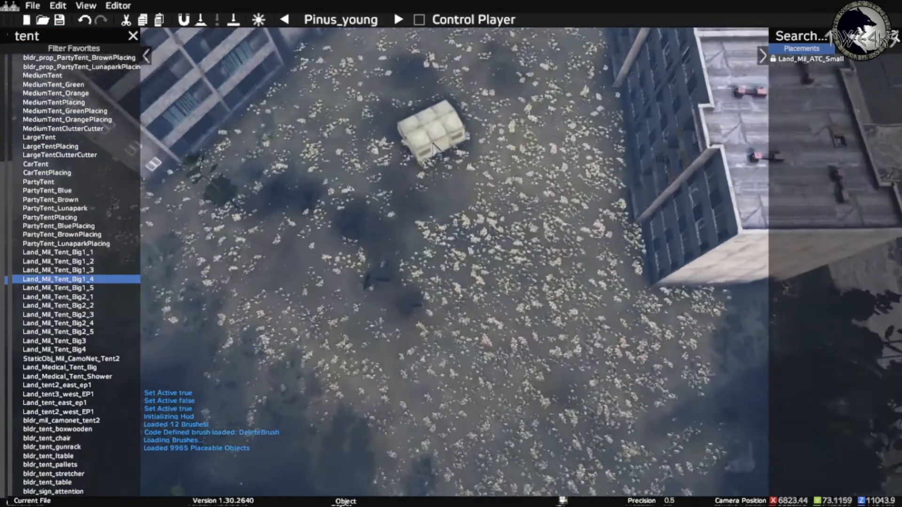
pyautogui.scroll(-2, 463, 117)
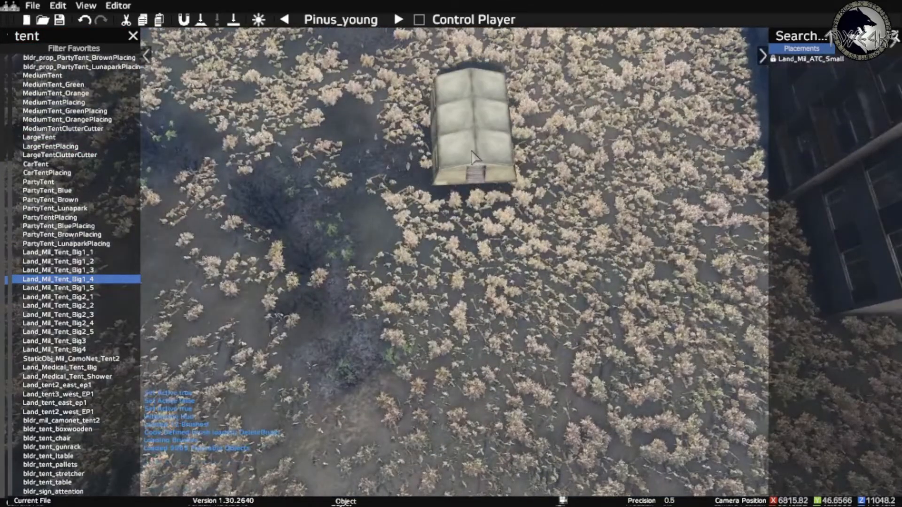
pyautogui.click(467, 162)
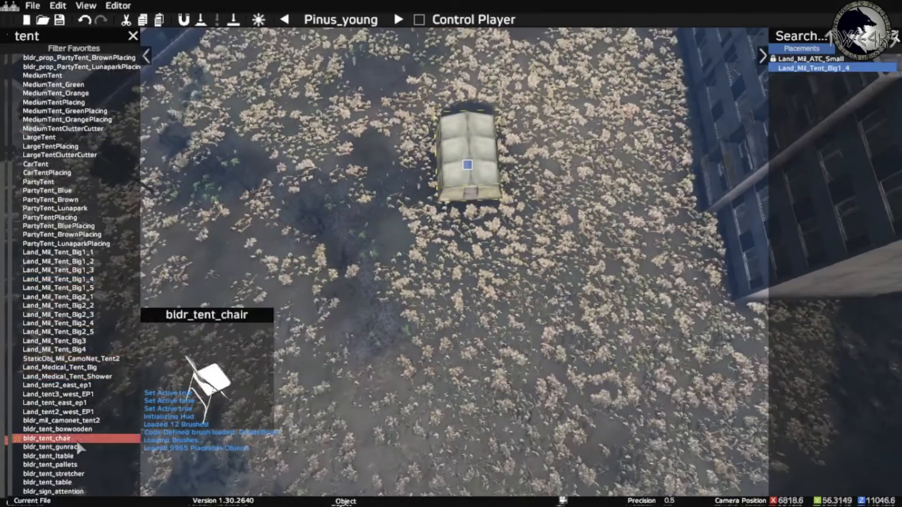
# Step: Place a bldr_tent_chair on the ground in front of the military tent's entrance and deselect it
pyautogui.click(74, 438)
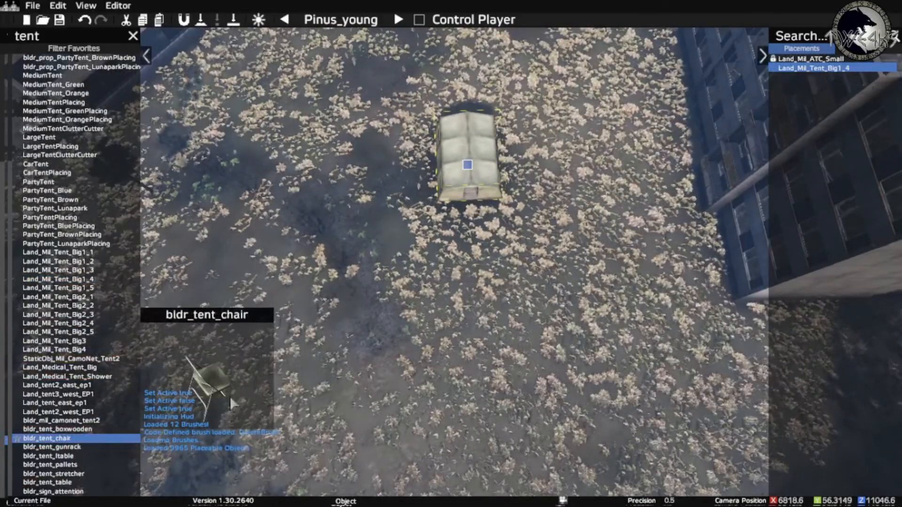
pyautogui.scroll(3, 504, 261)
pyautogui.press('w')
pyautogui.press('a')
pyautogui.press('s')
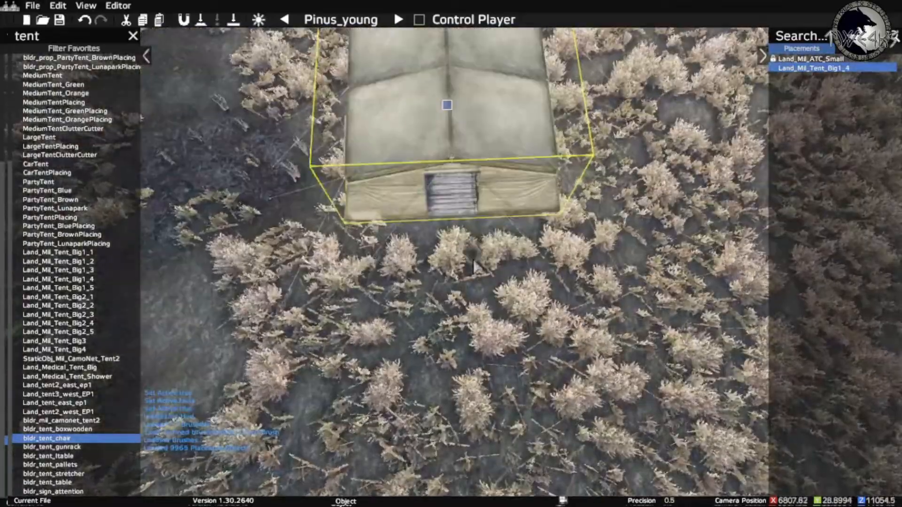
pyautogui.click(473, 257)
pyautogui.moveTo(473, 257); pyautogui.dragTo(342, 298, button='right')
pyautogui.press('s')
pyautogui.click(443, 342)
# Step: Save the project as a binarized file named "sample"
pyautogui.moveTo(443, 342); pyautogui.dragTo(321, 303, button='right')
pyautogui.press('s')
pyautogui.press('s')
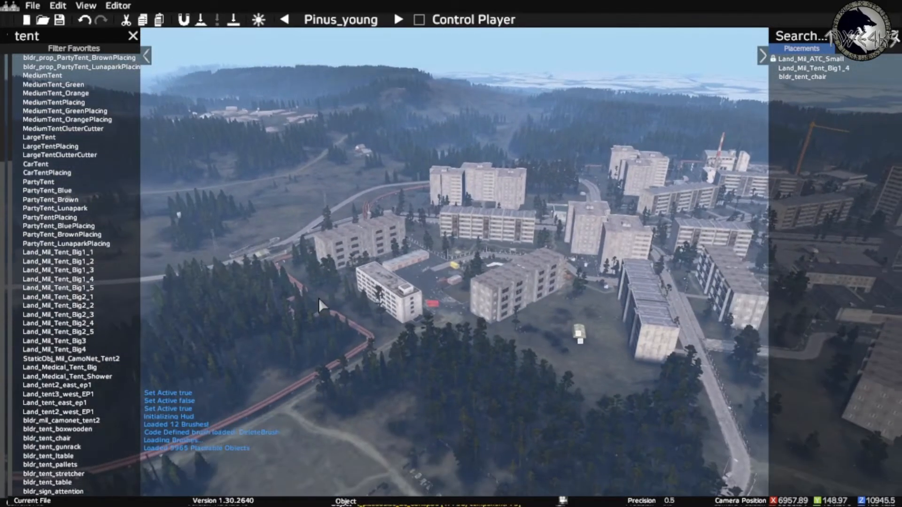
pyautogui.click(58, 21)
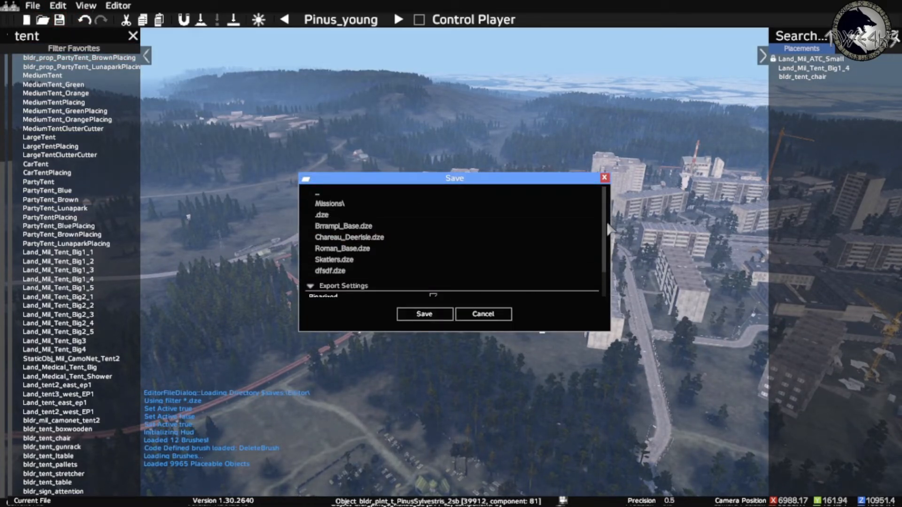
pyautogui.moveTo(608, 226); pyautogui.dragTo(598, 283)
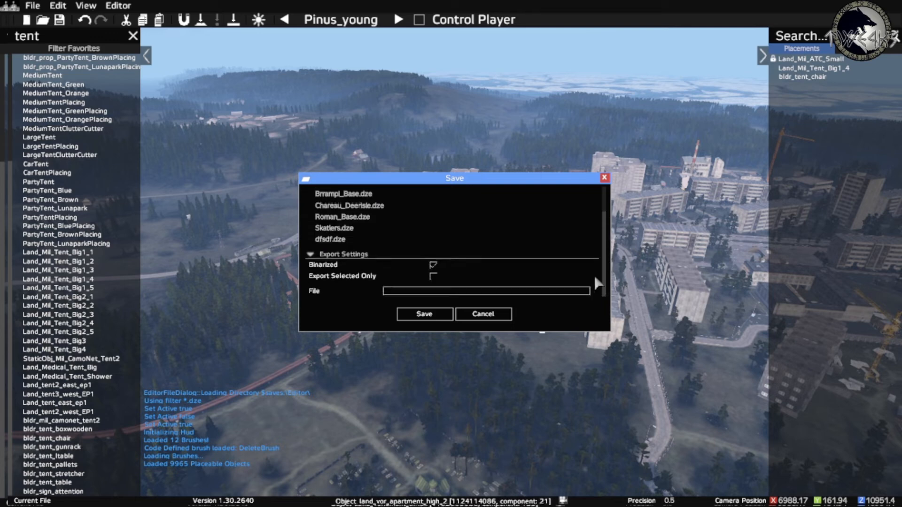
pyautogui.click(399, 295)
pyautogui.write('sampl')
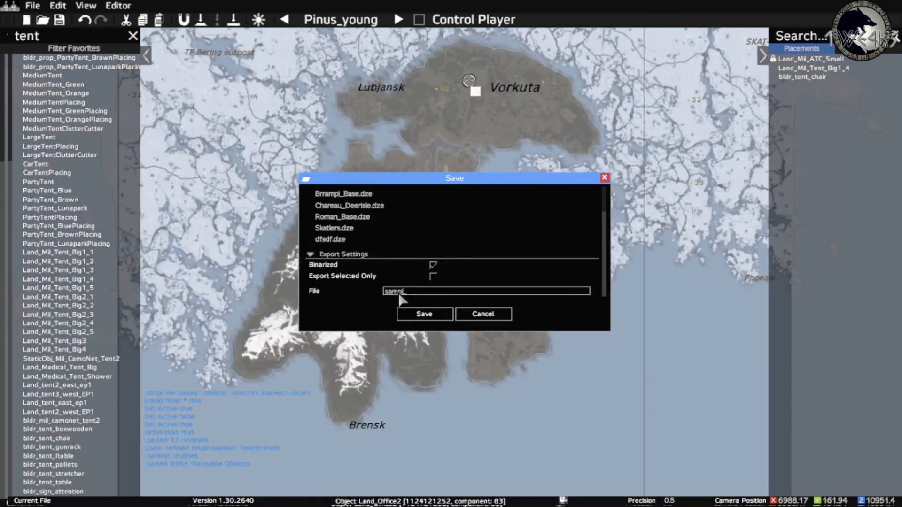
pyautogui.click(424, 315)
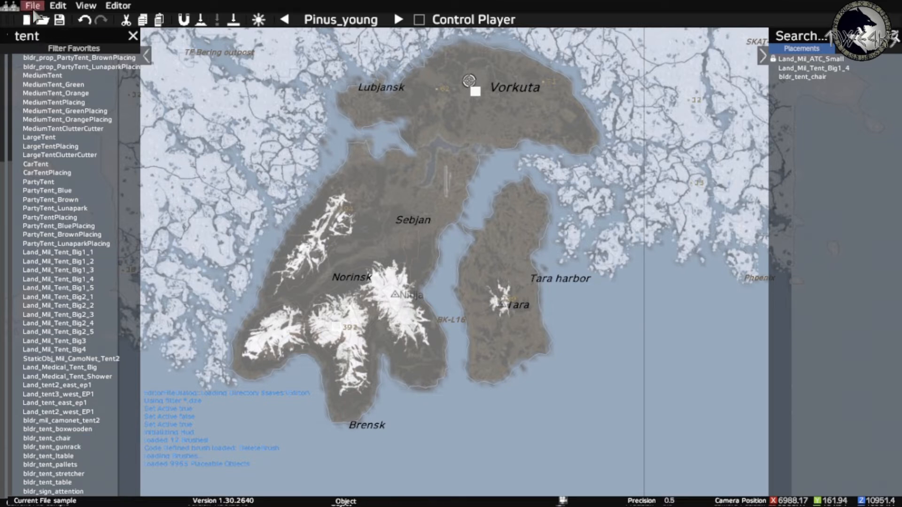
# Step: Close the map and survey Vorkuta's apartment district with its surrounding roads and forests from the air
pyautogui.click(33, 10)
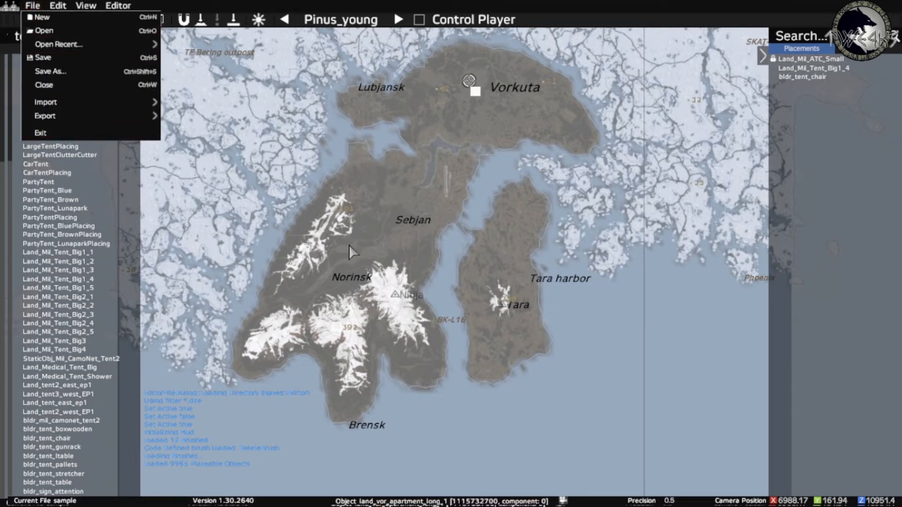
pyautogui.press('m')
pyautogui.moveTo(470, 288); pyautogui.dragTo(638, 308, button='right')
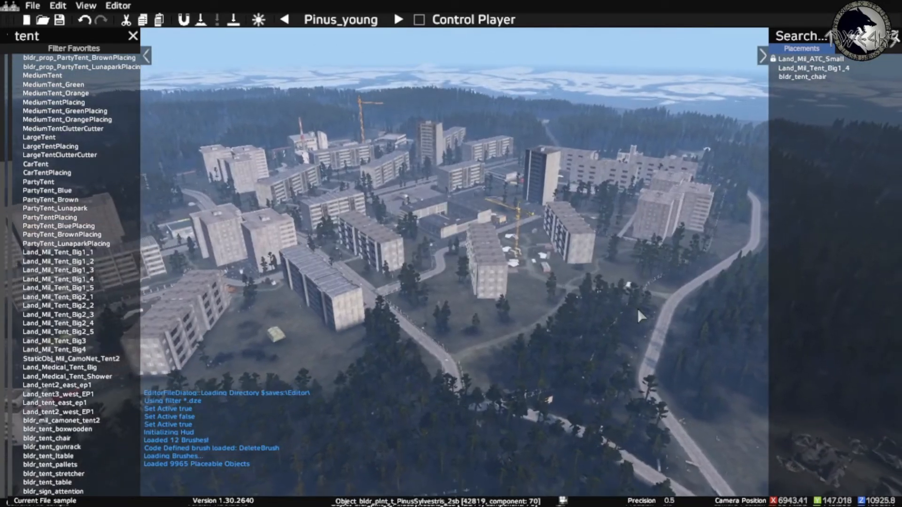
pyautogui.press('s')
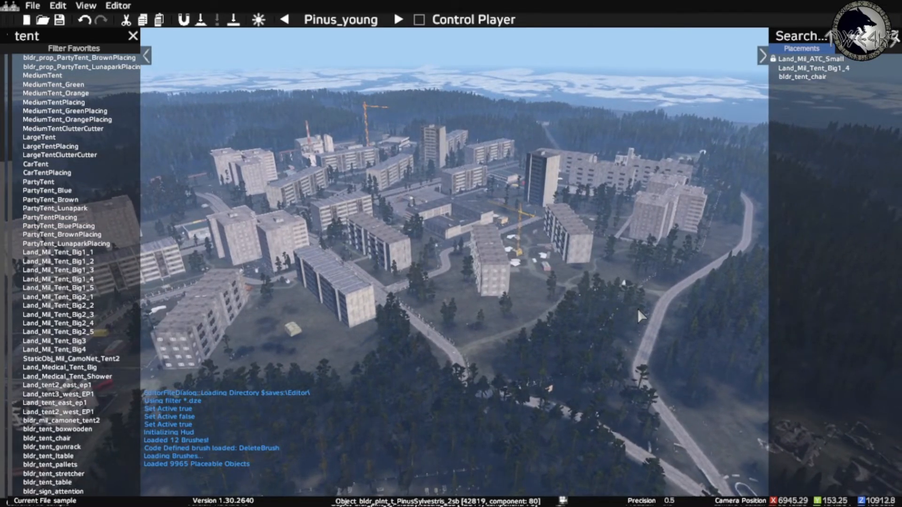
pyautogui.press('s')
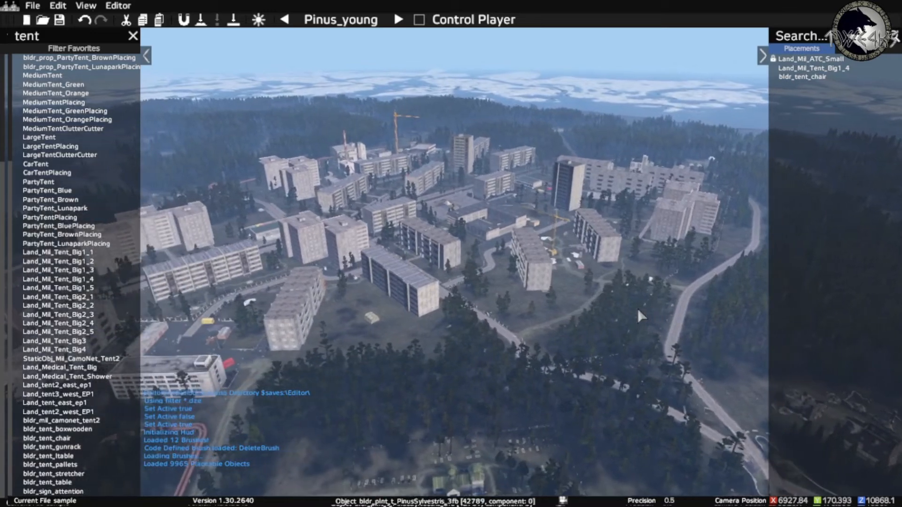
pyautogui.press('s')
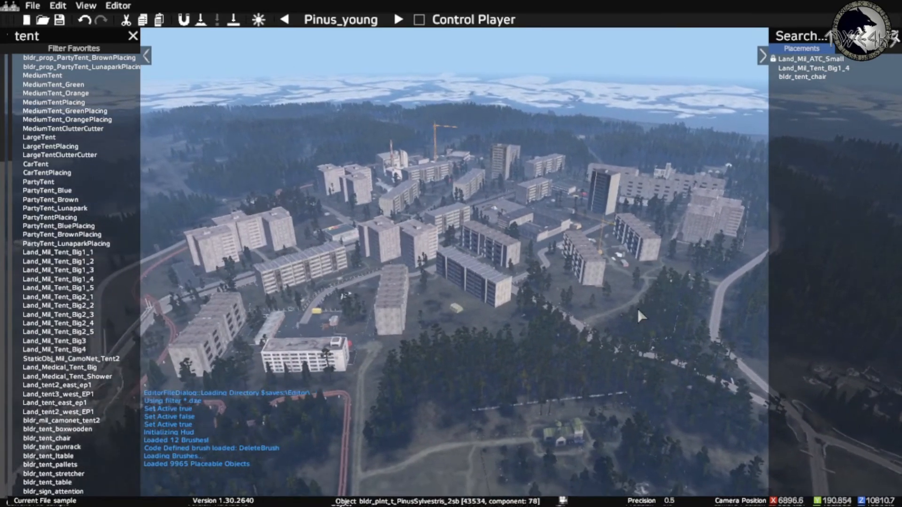
pyautogui.moveTo(638, 308); pyautogui.dragTo(703, 316, button='right')
pyautogui.press('w')
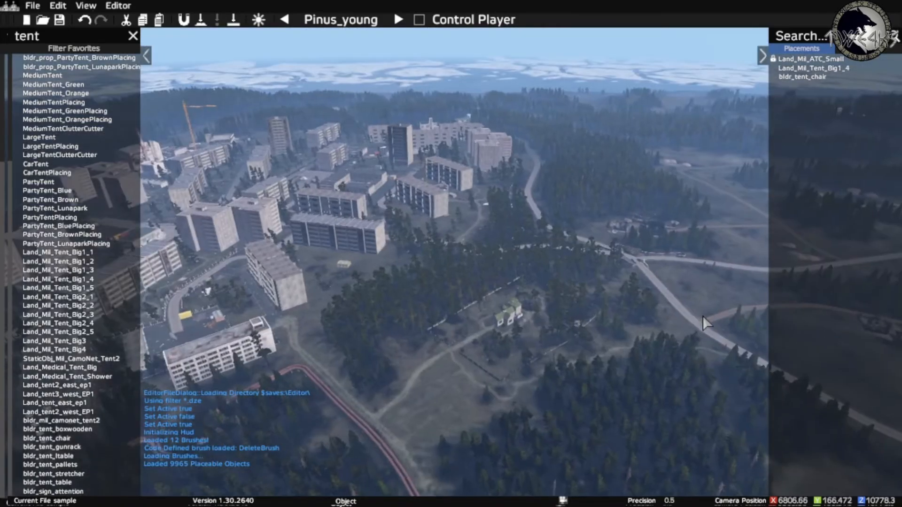
pyautogui.press('w')
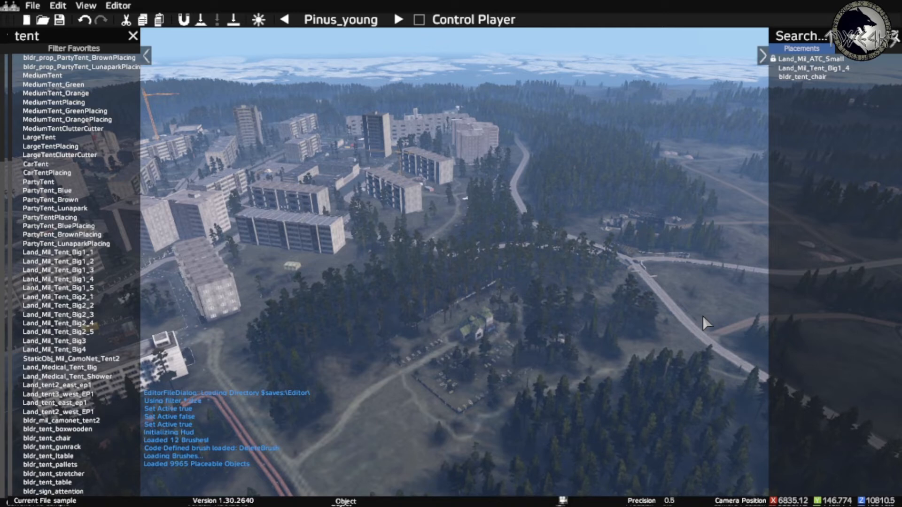
pyautogui.moveTo(703, 316); pyautogui.dragTo(742, 287, button='right')
pyautogui.press('w')
pyautogui.press('a')
pyautogui.press('w')
pyautogui.press('q')
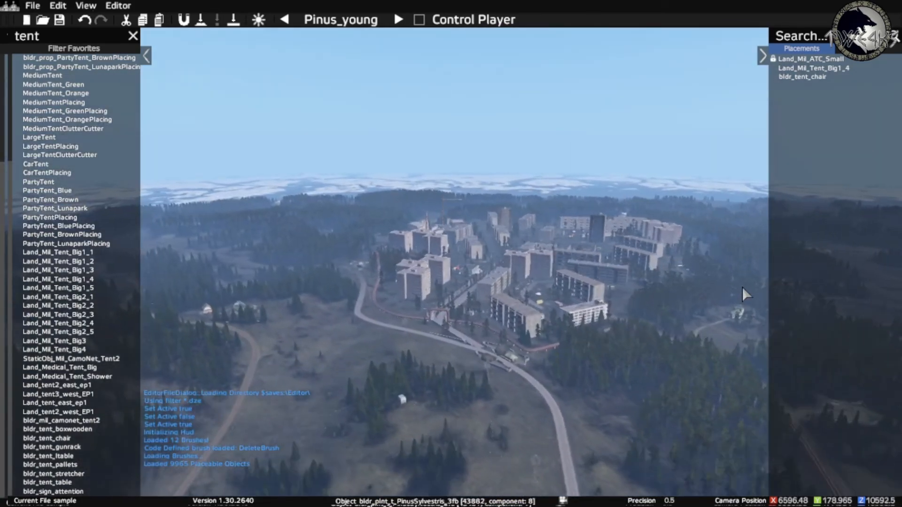
# Step: Survey the lakes and the icy bay beyond the apartment district from high in the air
pyautogui.press('w')
pyautogui.press('a')
pyautogui.moveTo(742, 287); pyautogui.dragTo(726, 333, button='right')
pyautogui.press('w')
pyautogui.press('w')
pyautogui.press('q')
pyautogui.press('w')
pyautogui.press('q')
pyautogui.press('w')
pyautogui.press('q')
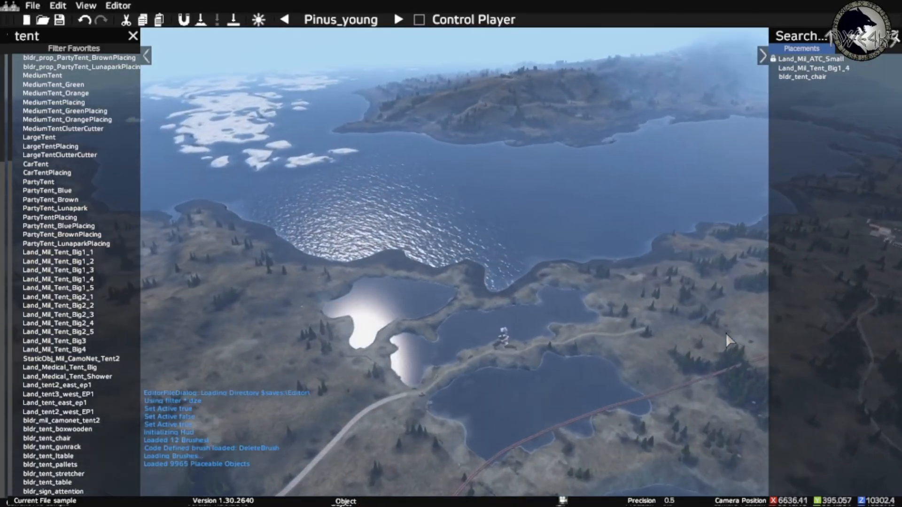
# Step: Examine the airfield and its surroundings from above, then the roads and pipeline leading back towards the city
pyautogui.press('w')
pyautogui.press('q')
pyautogui.moveTo(726, 333); pyautogui.dragTo(901, 332, button='right')
pyautogui.press('q')
pyautogui.press('w')
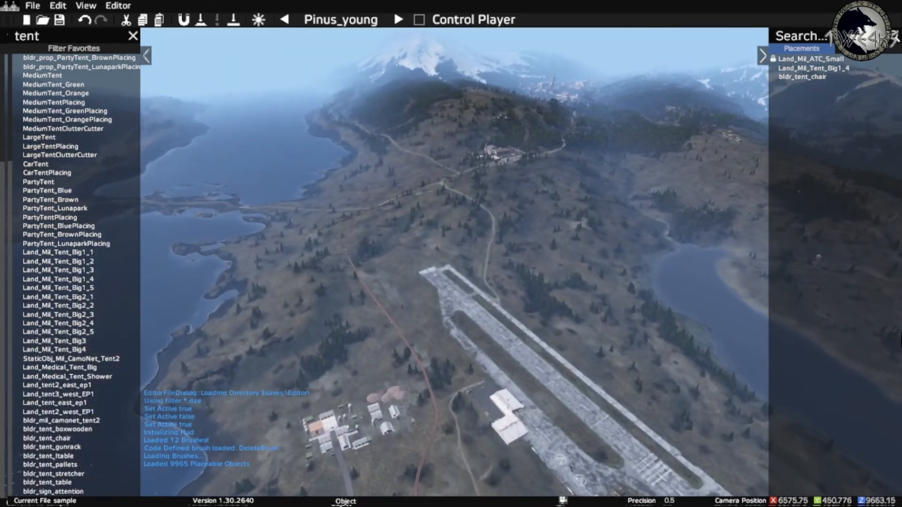
pyautogui.press('w')
pyautogui.moveTo(901, 339); pyautogui.dragTo(901, 334, button='right')
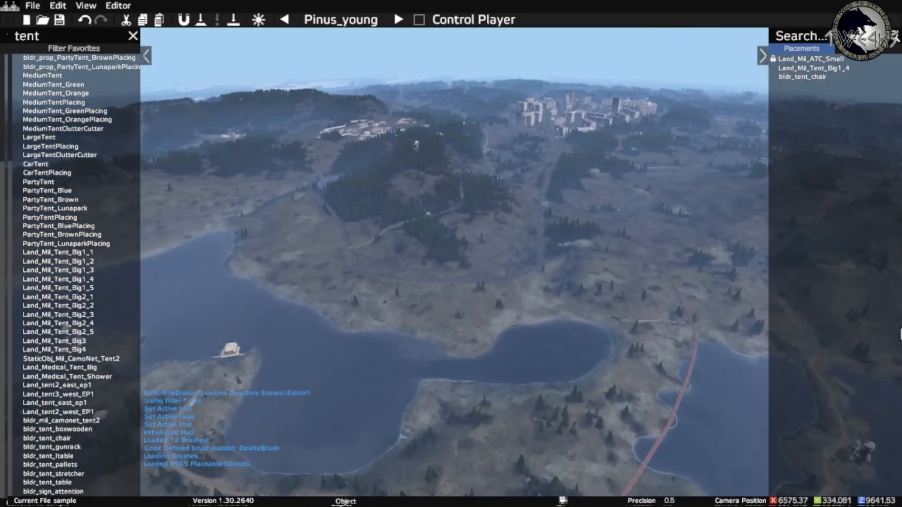
pyautogui.press('w')
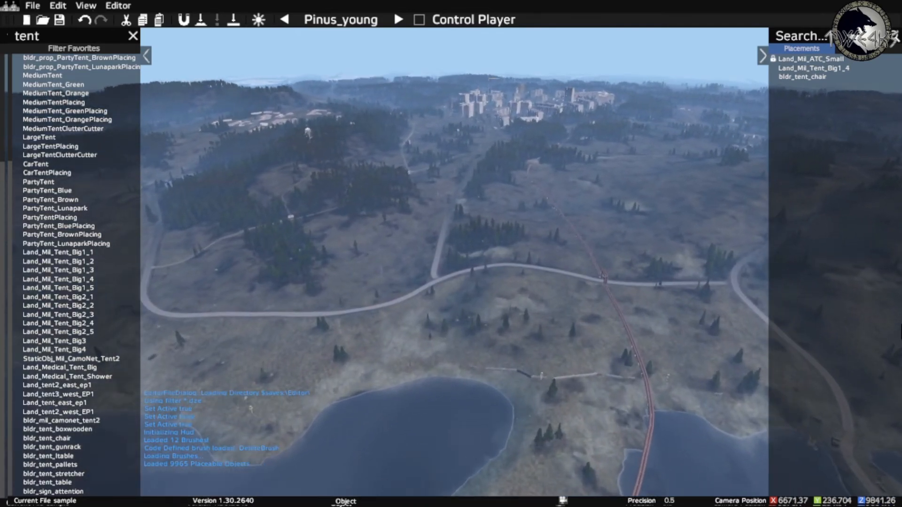
pyautogui.press('w')
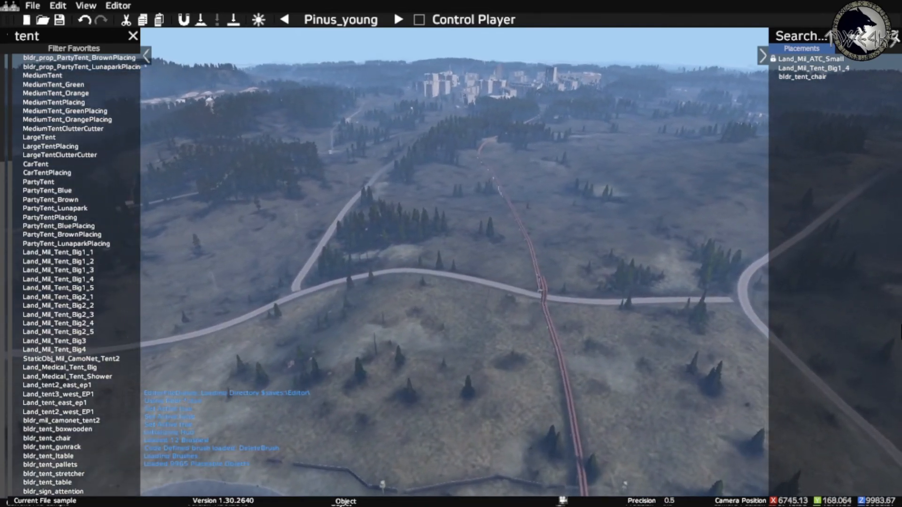
# Step: Inspect the coastline, the pipeline's road crossing and the small lakes beside the tower at low altitude
pyautogui.press('d')
pyautogui.moveTo(900, 326); pyautogui.dragTo(446, 313, button='right')
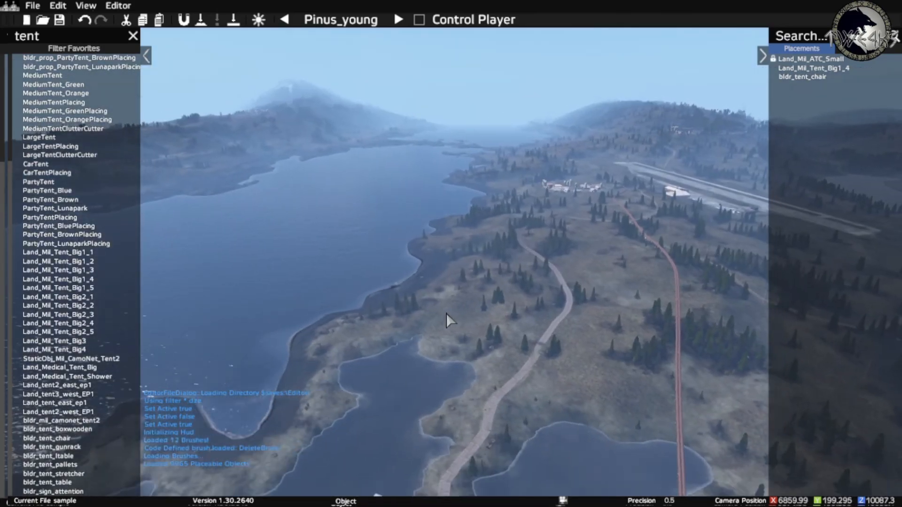
pyautogui.press('w')
pyautogui.press('a')
pyautogui.moveTo(517, 313); pyautogui.dragTo(807, 320, button='right')
pyautogui.press('w')
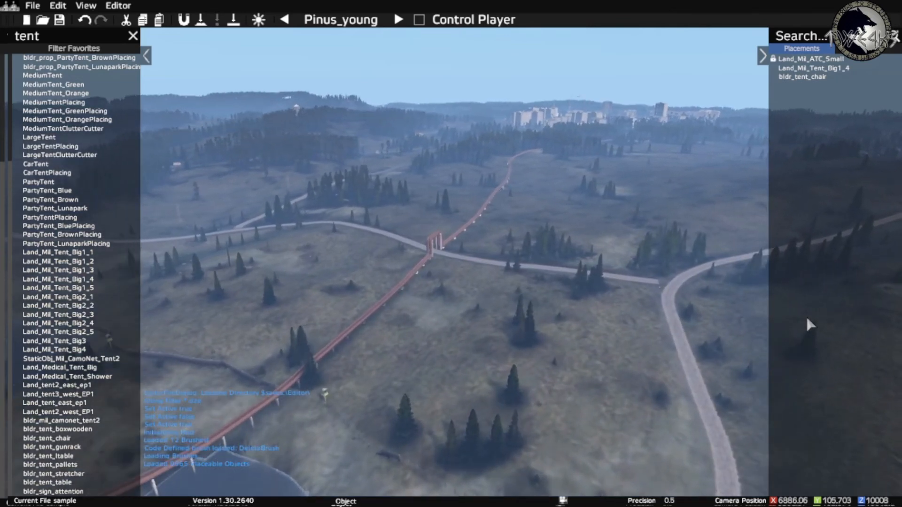
pyautogui.press('w')
pyautogui.press('d')
pyautogui.moveTo(588, 329); pyautogui.dragTo(280, 308, button='right')
pyautogui.press('w')
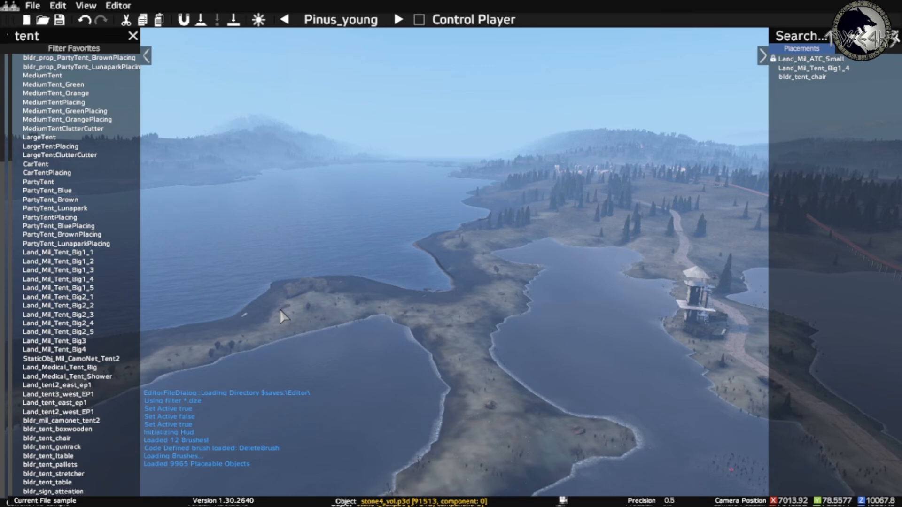